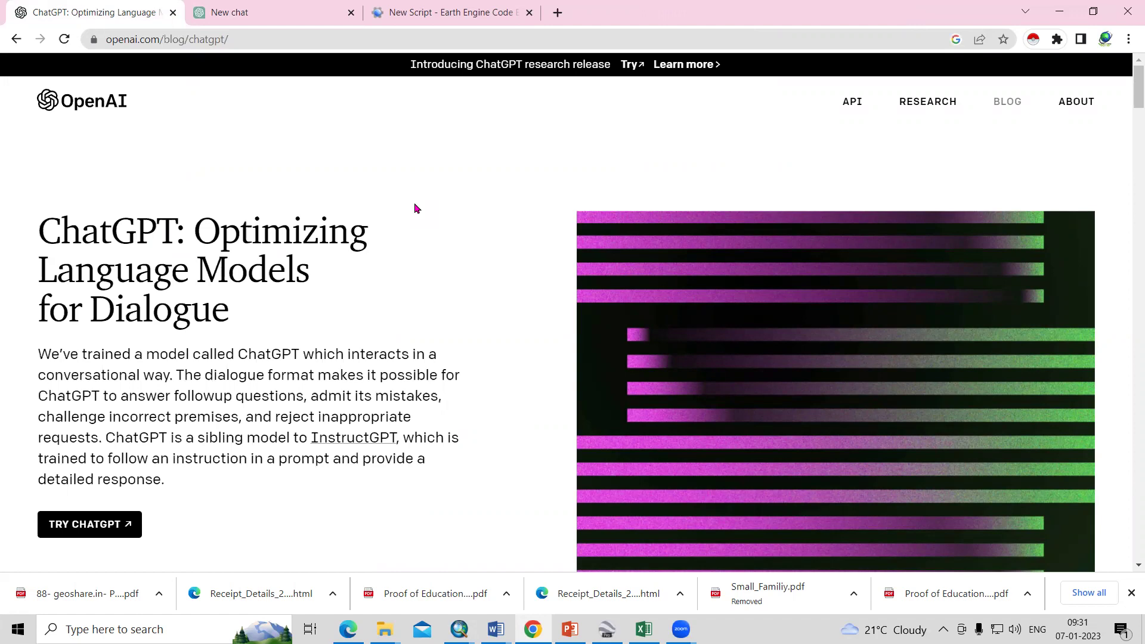
Glance over the ChatGPT and OpenAI blog tabs, then search Google for chatgpt in a new tab
{"action": "left_click", "coordinate": [281, 17]}
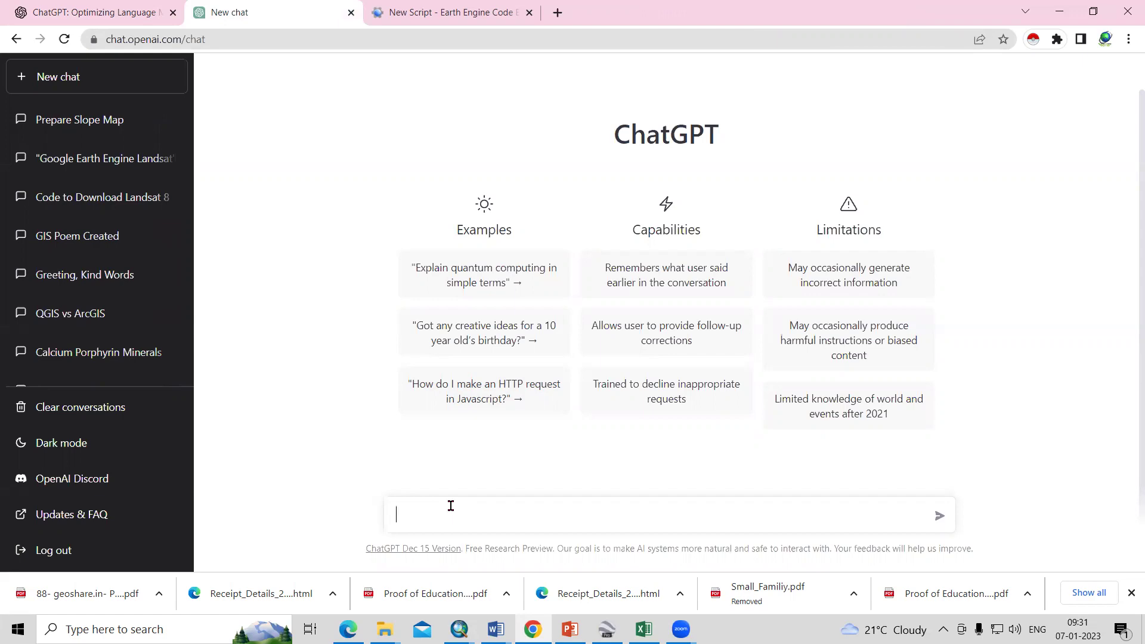
{"action": "left_click", "coordinate": [126, 12]}
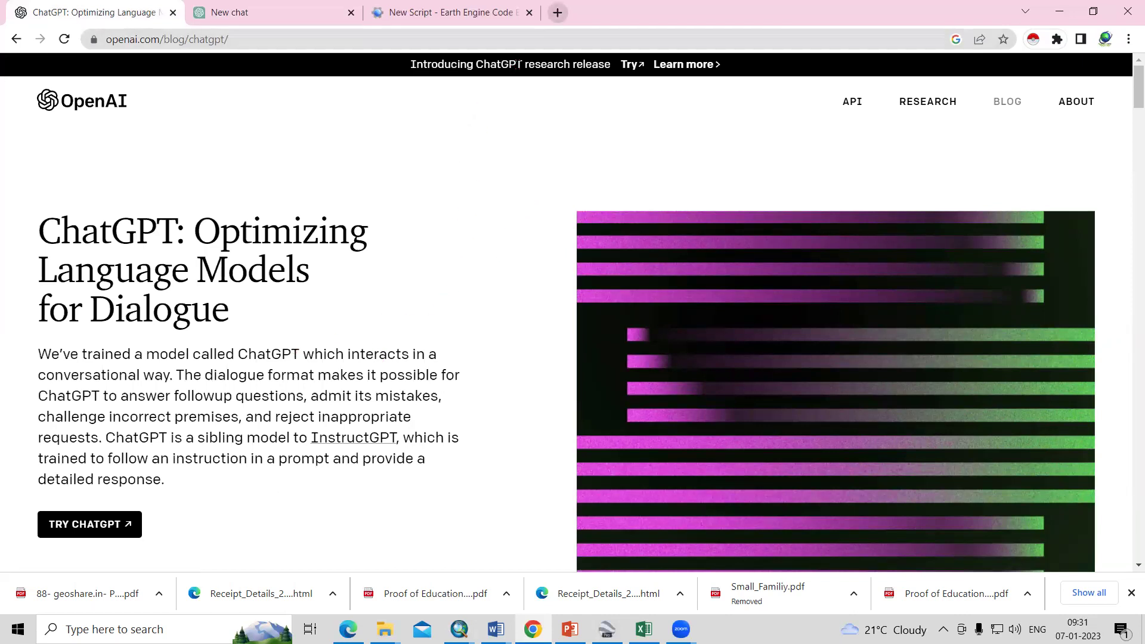
{"action": "key", "text": "ctrl+t"}
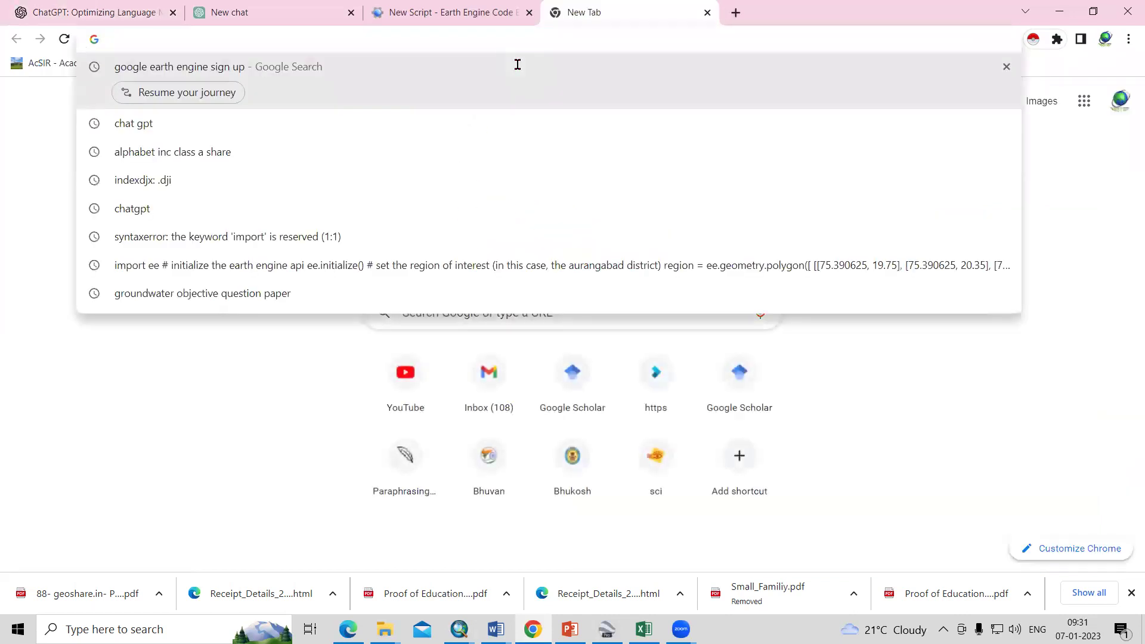
{"action": "type", "text": "Chat"}
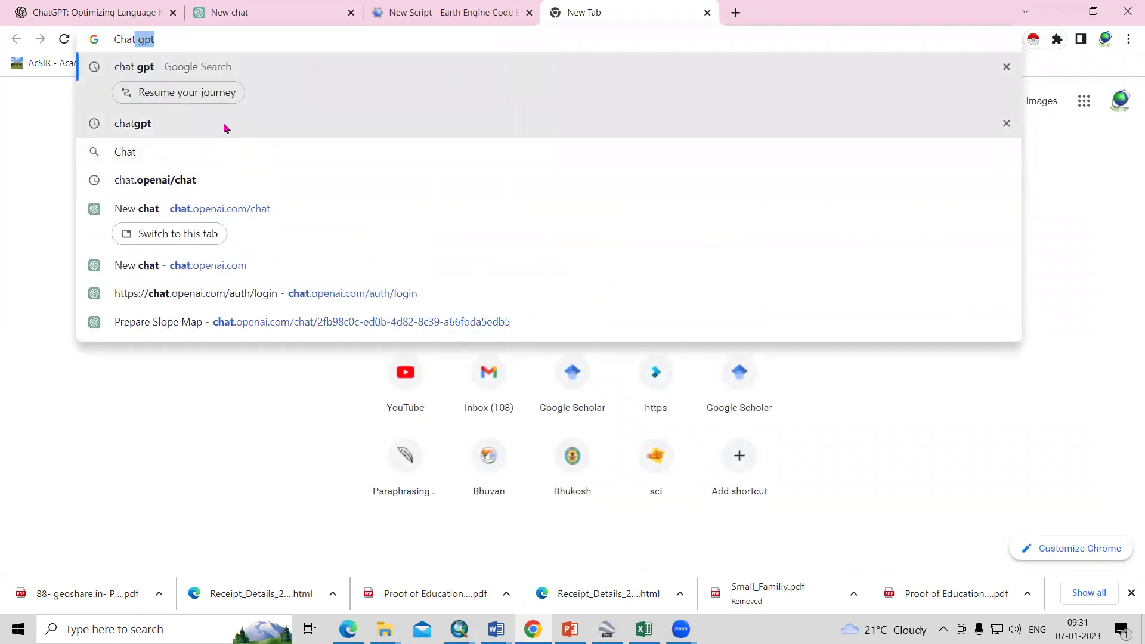
{"action": "left_click", "coordinate": [226, 133]}
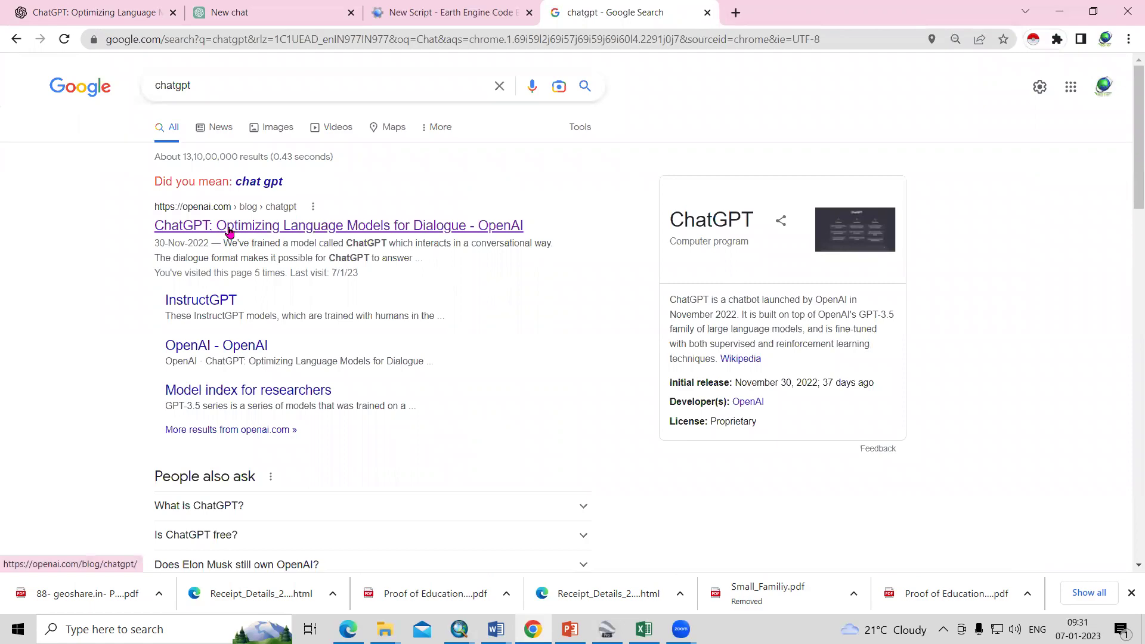
Open OpenAI's ChatGPT blog post and launch a fresh ChatGPT chat from it
{"action": "left_click", "coordinate": [228, 232]}
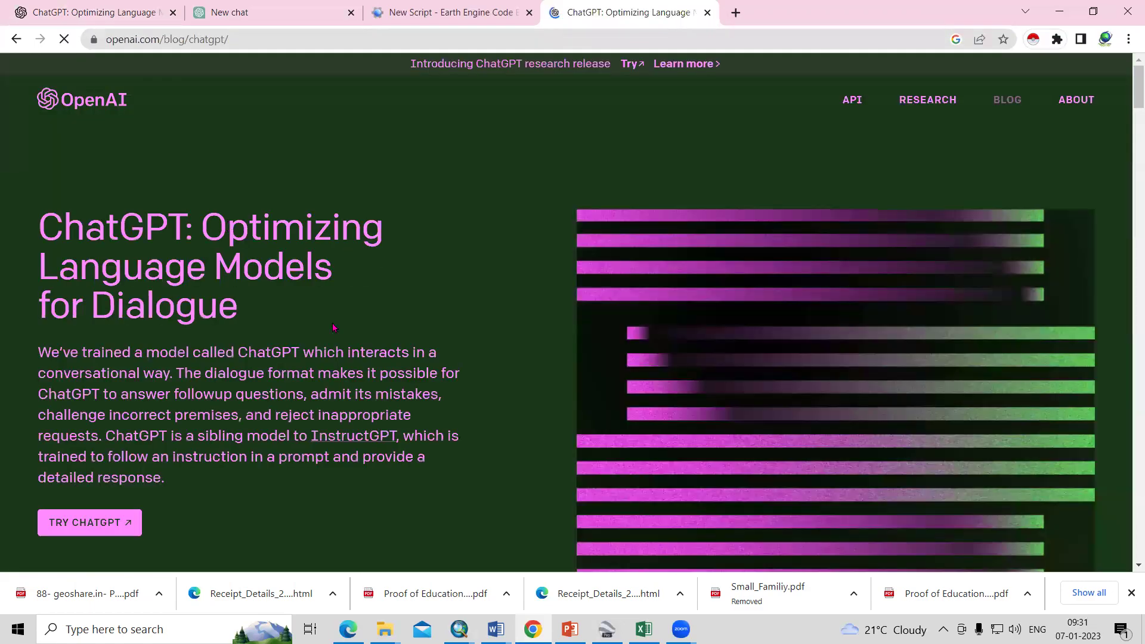
{"action": "scroll", "coordinate": [336, 347], "scroll_direction": "down", "scroll_amount": 4}
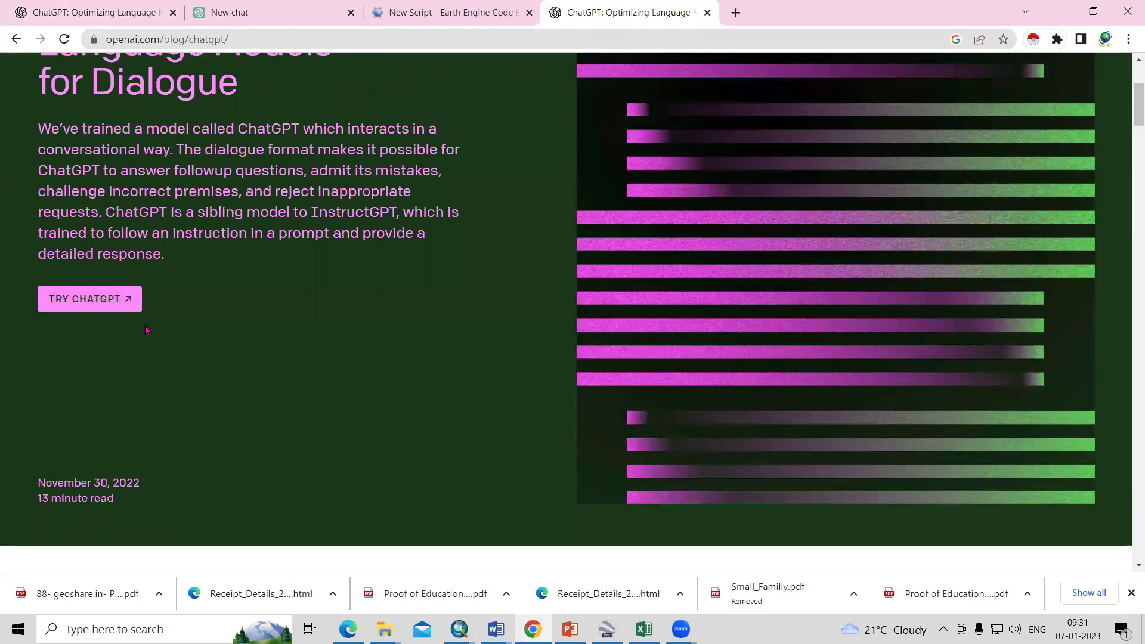
{"action": "scroll", "coordinate": [147, 340], "scroll_direction": "up", "scroll_amount": 2}
{"action": "scroll", "coordinate": [95, 441], "scroll_direction": "down", "scroll_amount": 3}
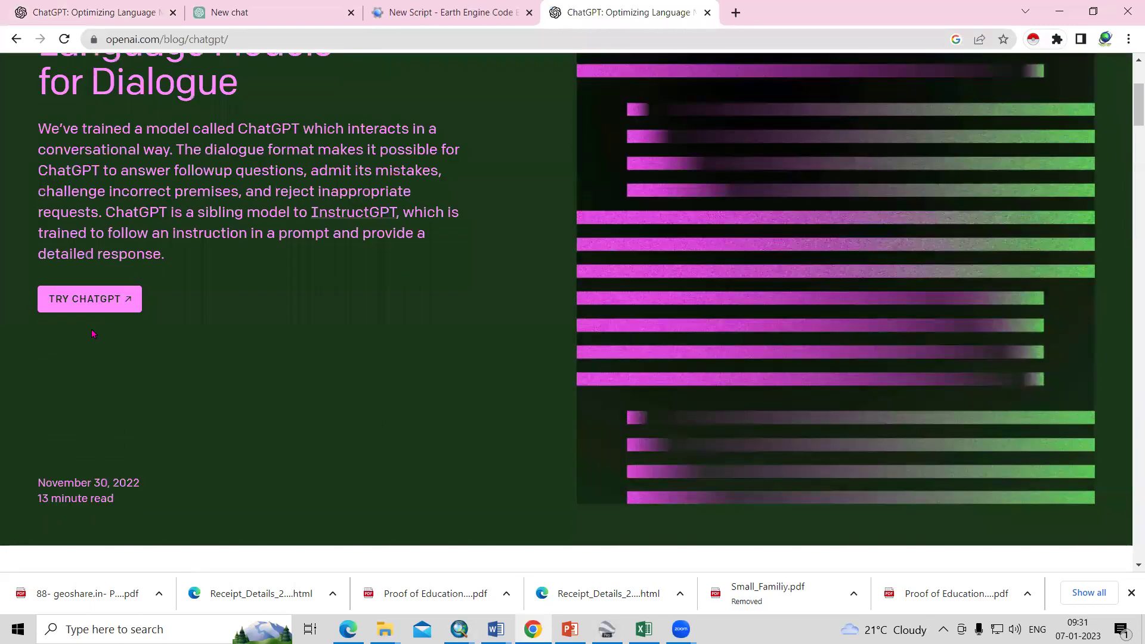
{"action": "left_click", "coordinate": [90, 304]}
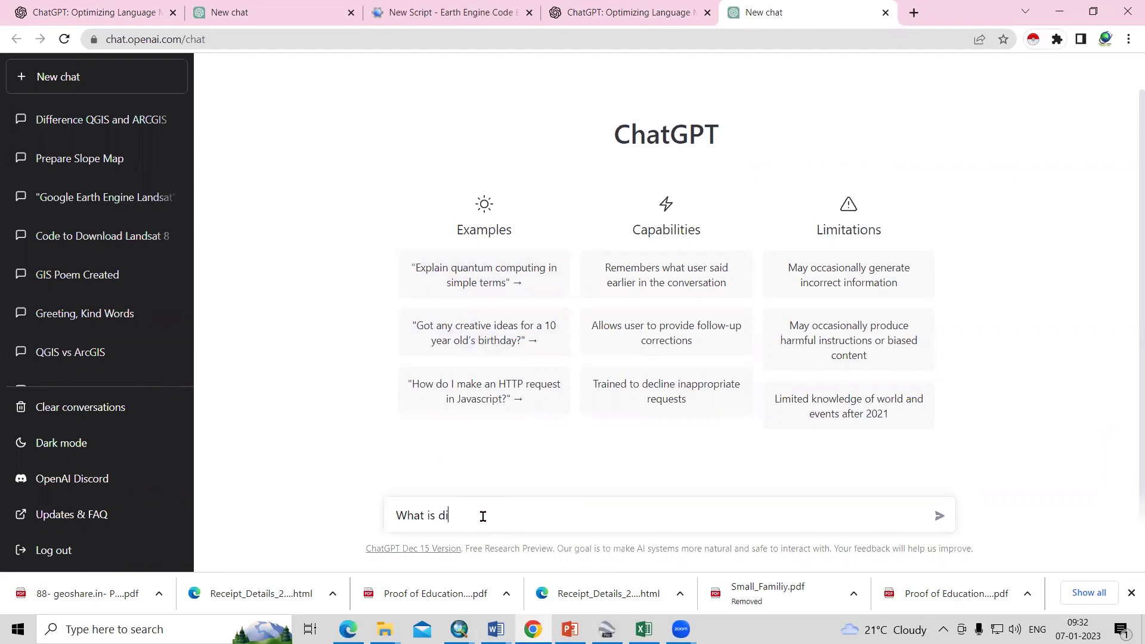
Ask ChatGPT 'What is difference between Arcgis and QGIS'
{"action": "type", "text": "fference between Arcgis and QGIS"}
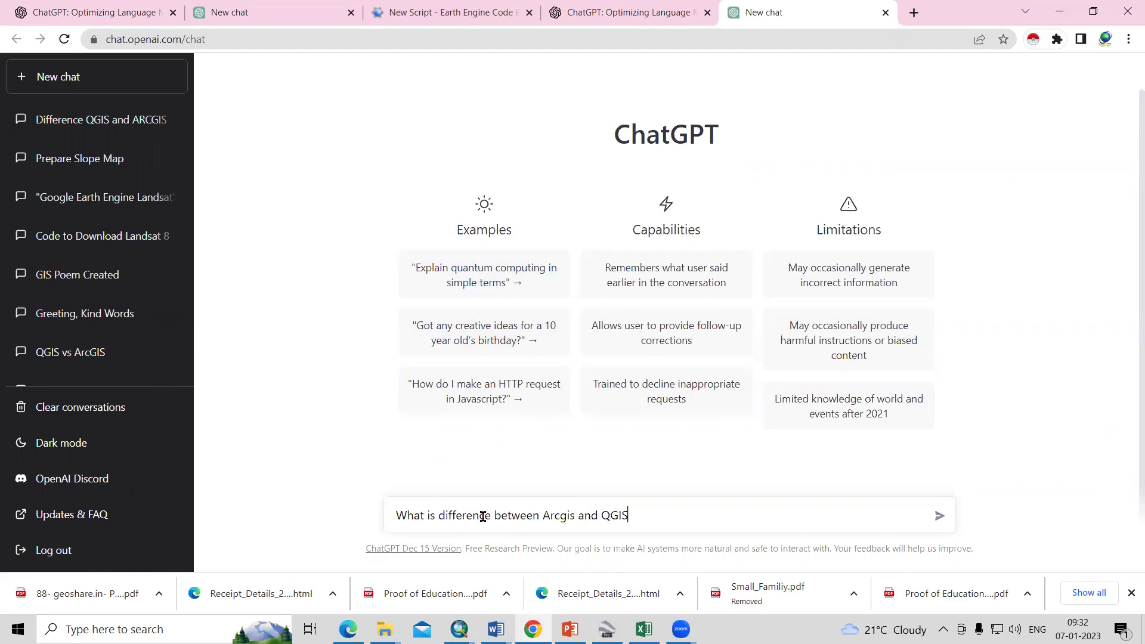
{"action": "key", "text": "Return"}
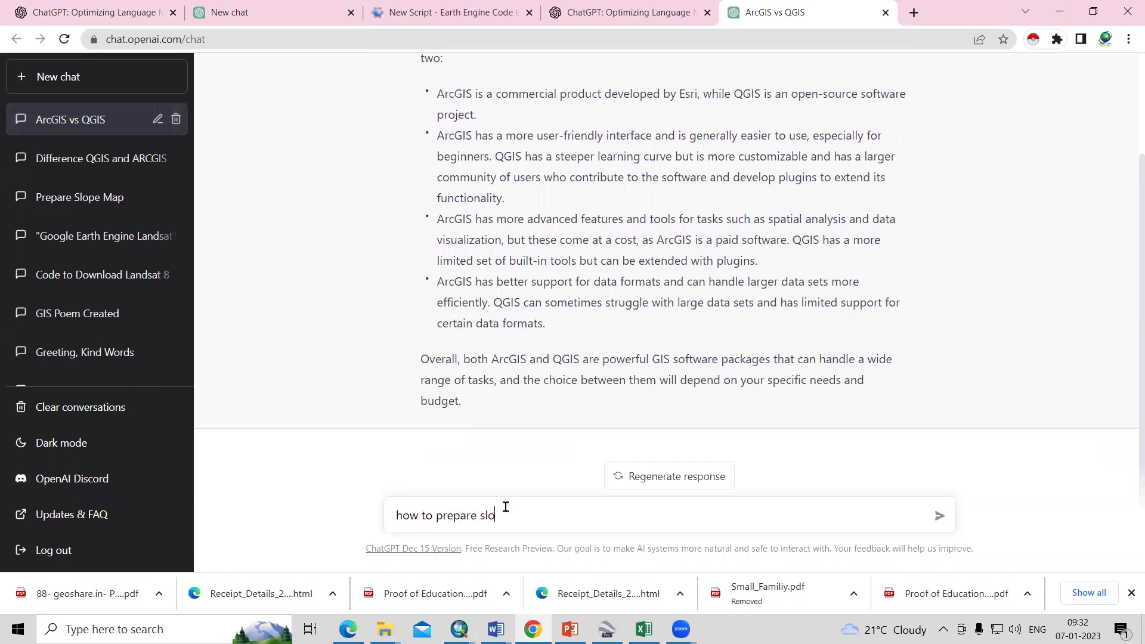
Send 'how to prepare slope map', then draft the follow-up 'how i can download dem'
{"action": "type", "text": "pe map"}
{"action": "key", "text": "Return"}
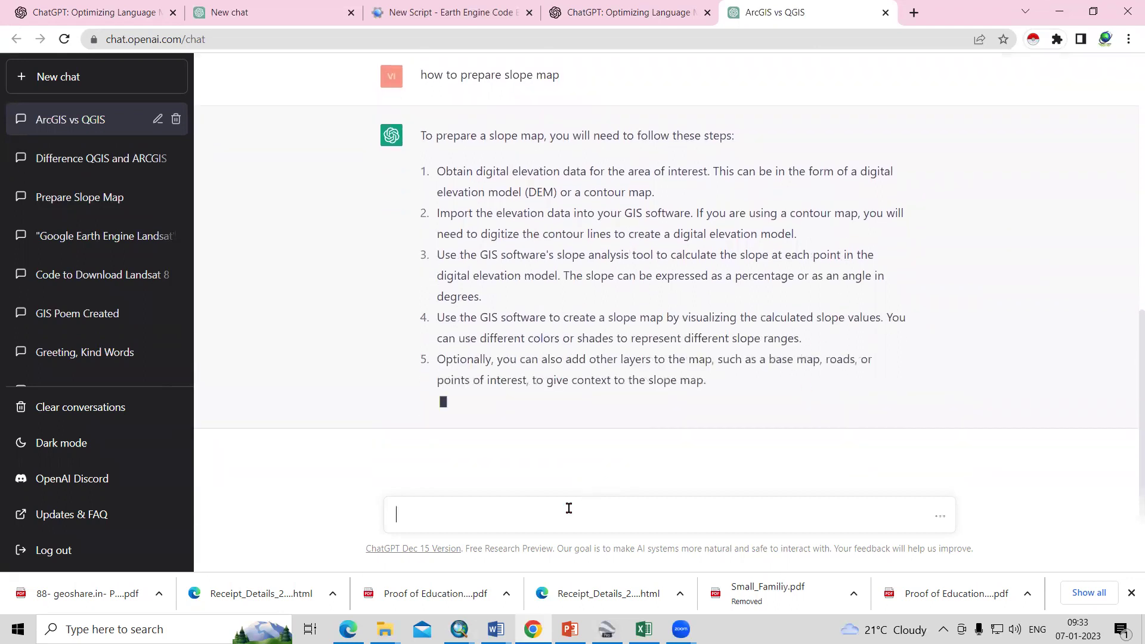
{"action": "type", "text": "h"}
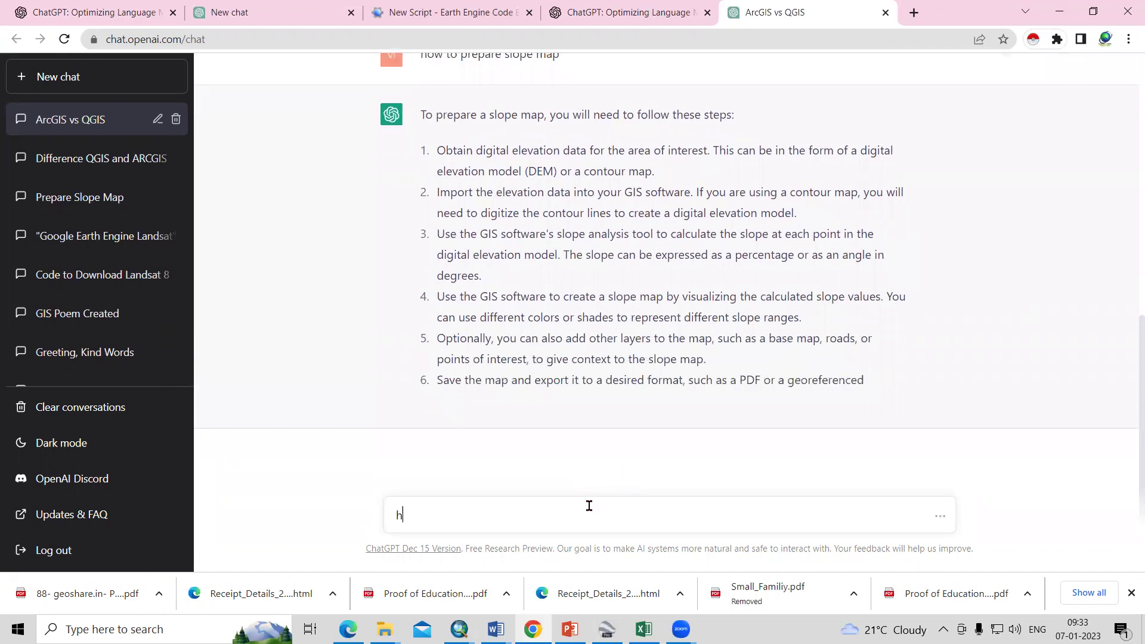
{"action": "type", "text": "ow i ca"}
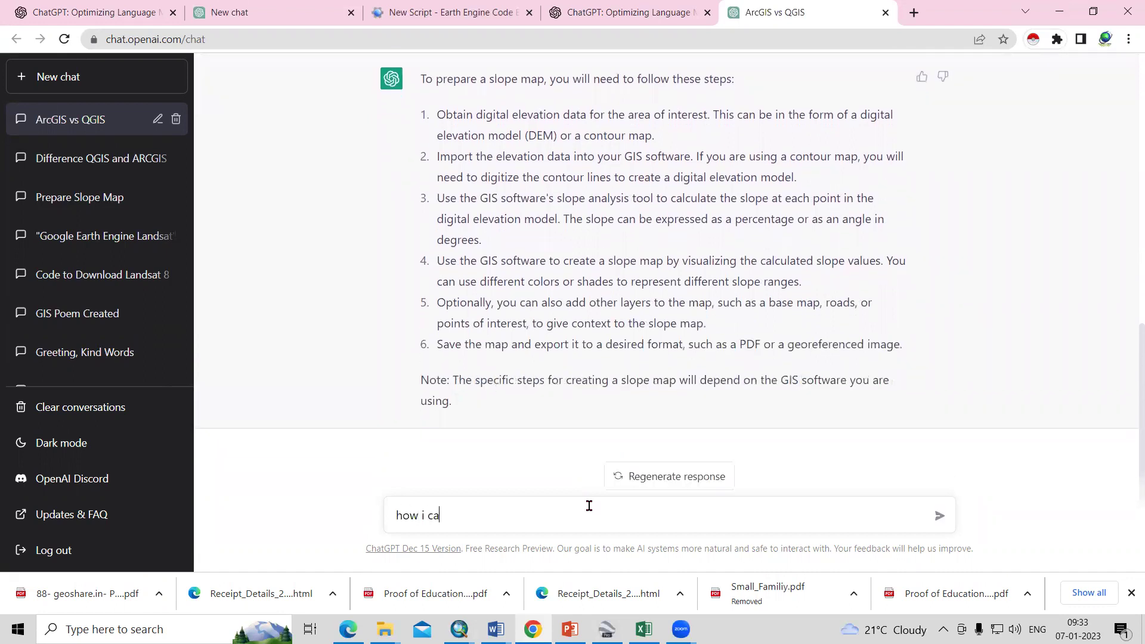
{"action": "type", "text": "n down"}
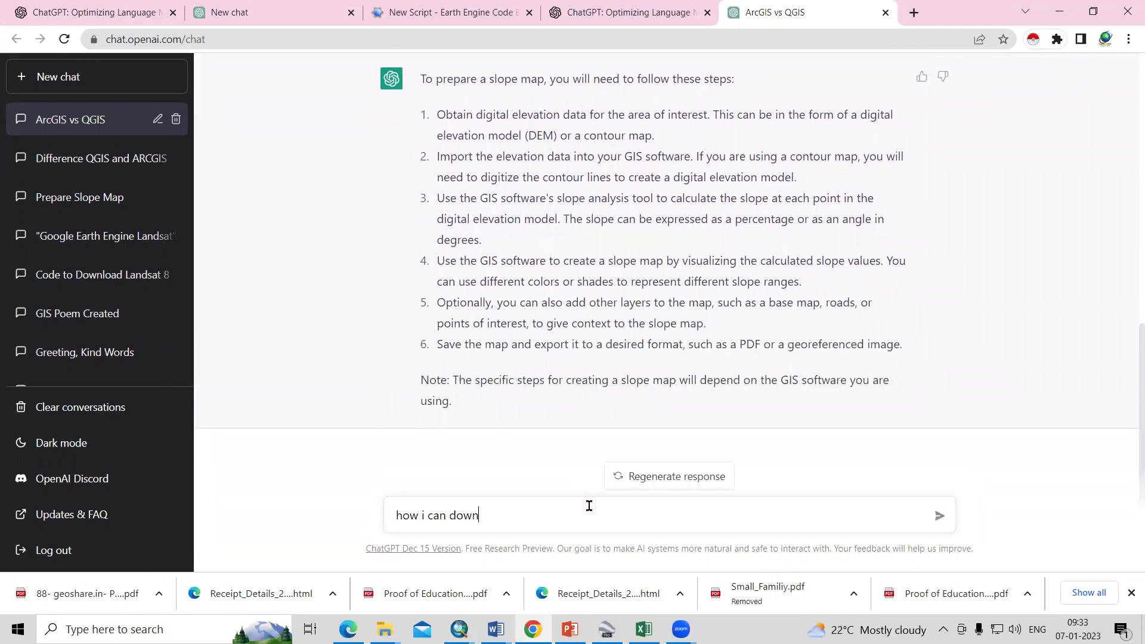
{"action": "type", "text": "load dem"}
Send 'how i can download dem', then ask 'how to download dem from USGS'
{"action": "key", "text": "Return"}
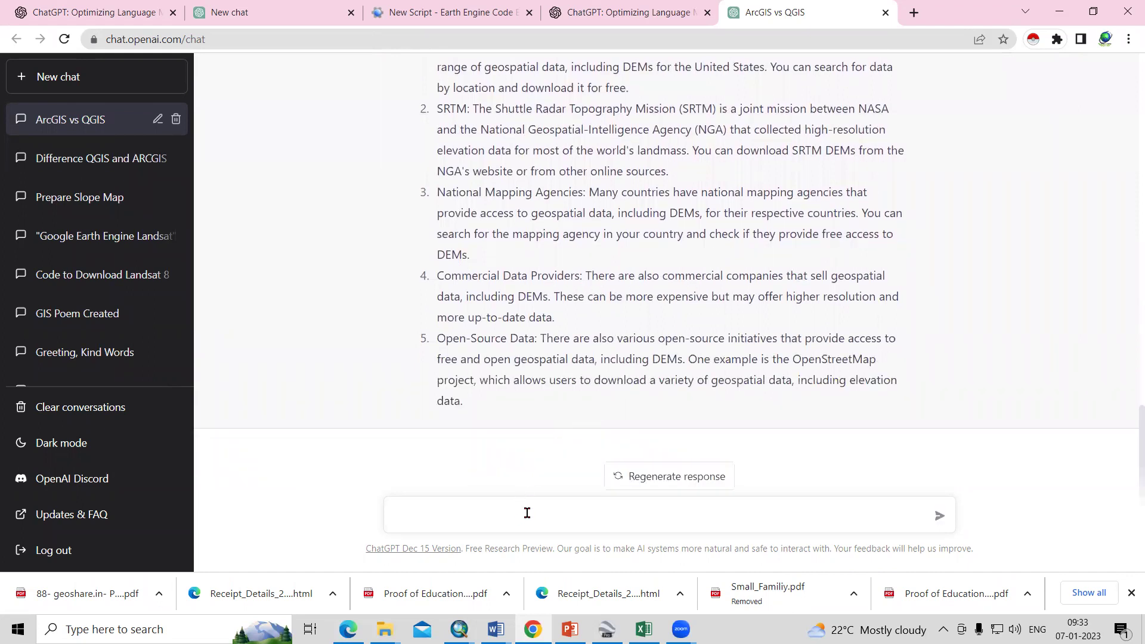
{"action": "type", "text": "ow to download dem from"}
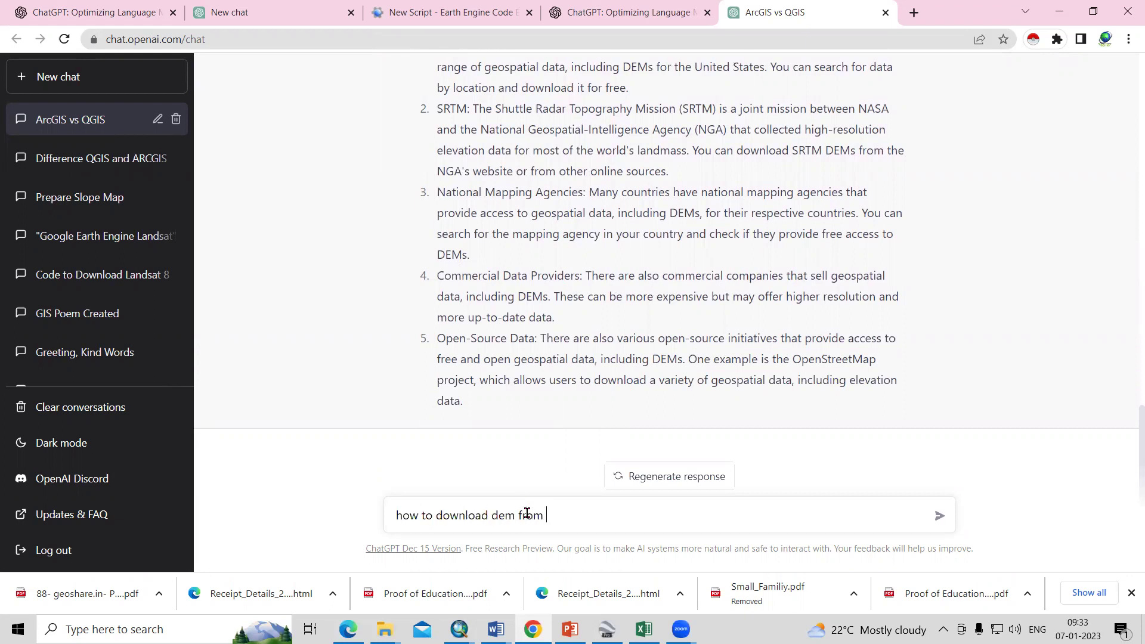
{"action": "key", "text": "Return"}
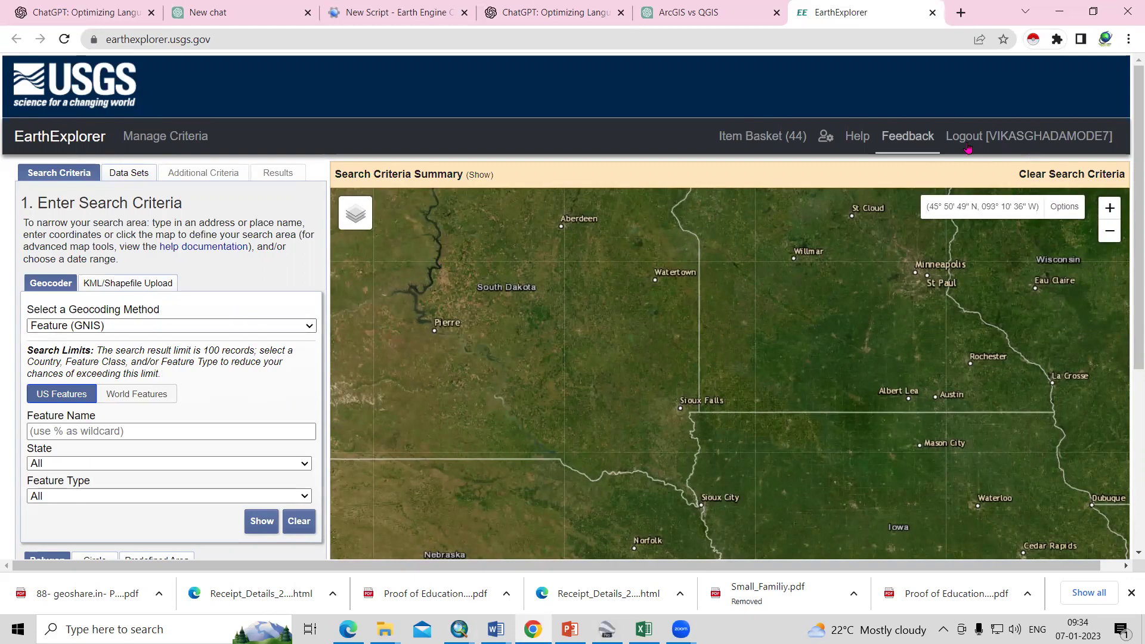
Look over the EarthExplorer search page, then return to the ChatGPT conversation
{"action": "scroll", "coordinate": [169, 403], "scroll_direction": "down", "scroll_amount": 3}
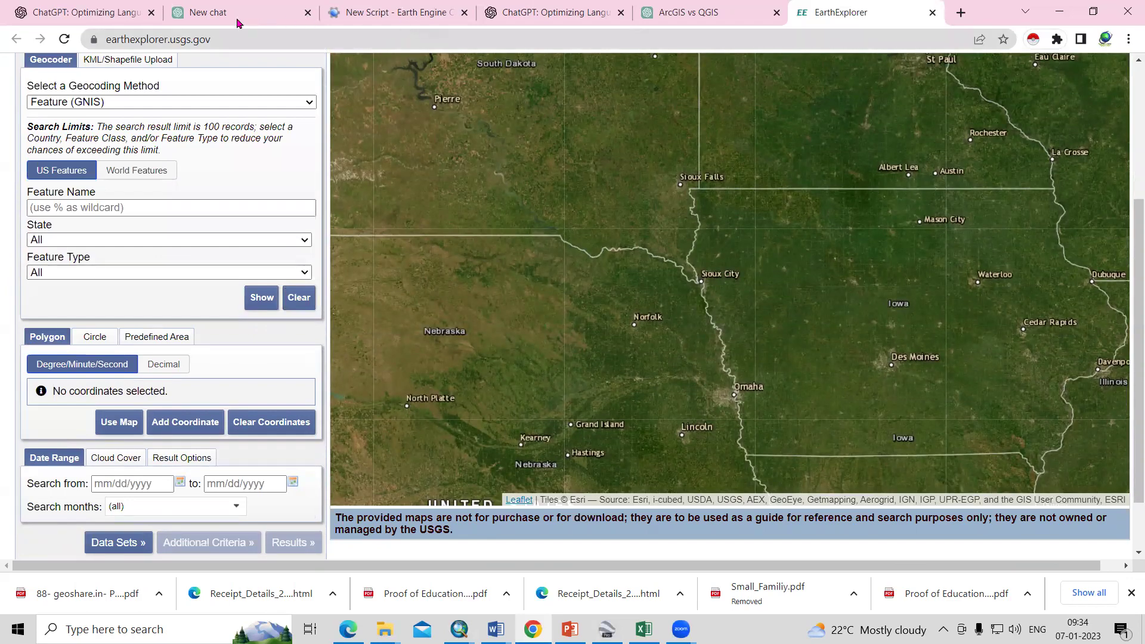
{"action": "key", "text": "ctrl+shift+Tab"}
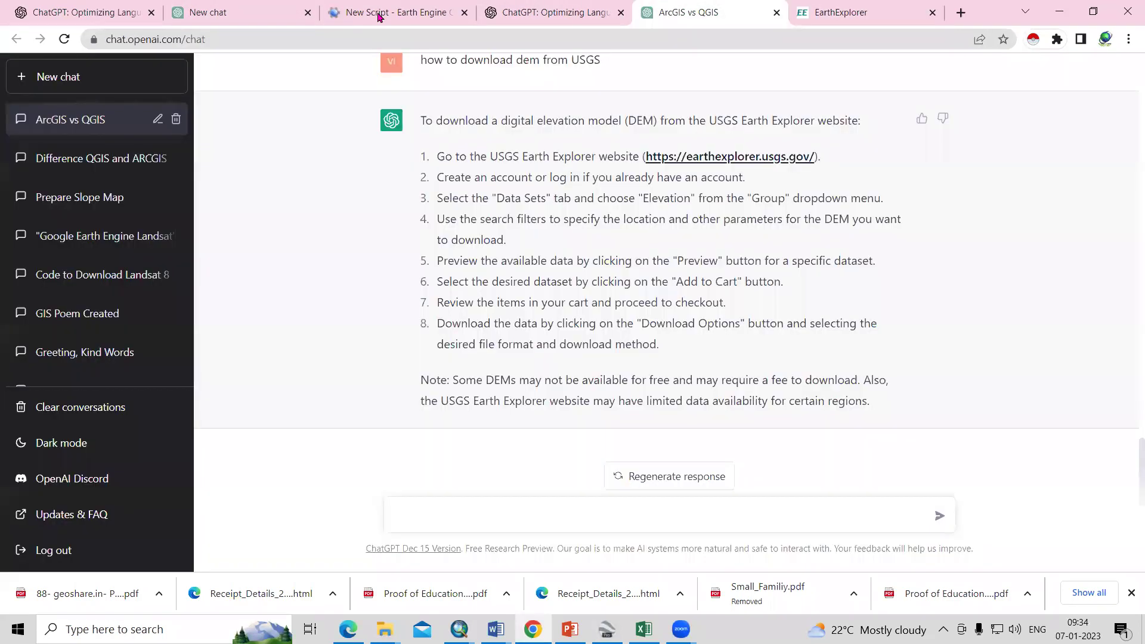
Ask ChatGPT 'can you download dem'
{"action": "left_click", "coordinate": [546, 514]}
{"action": "type", "text": "can you download dem"}
{"action": "key", "text": "Return"}
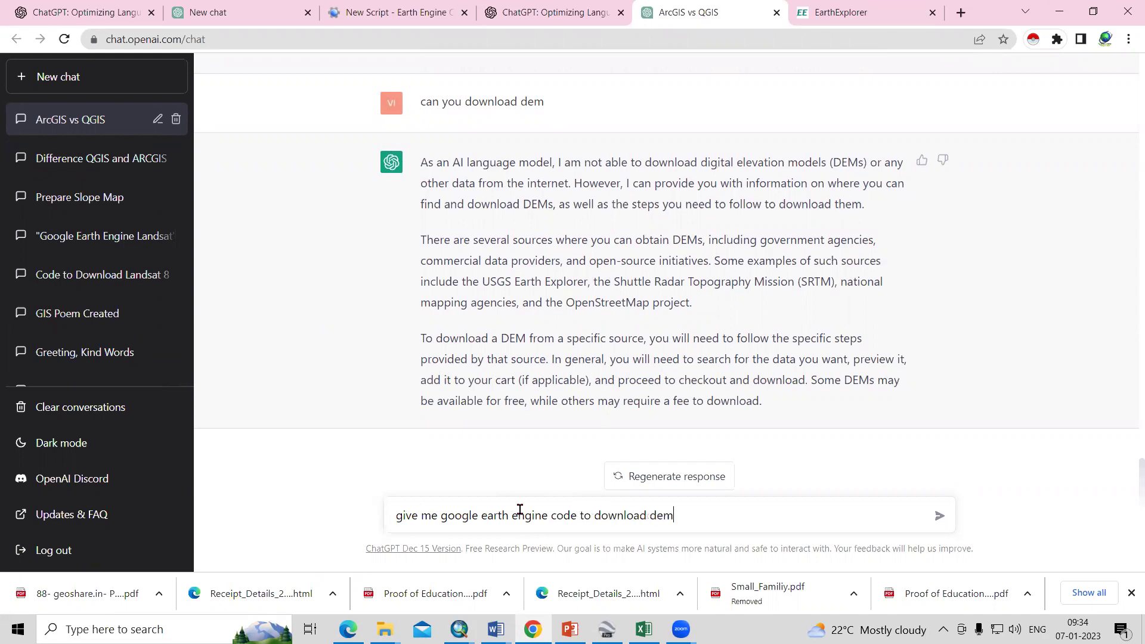
Request Google Earth Engine code to download a DEM and copy the returned script
{"action": "key", "text": "Return"}
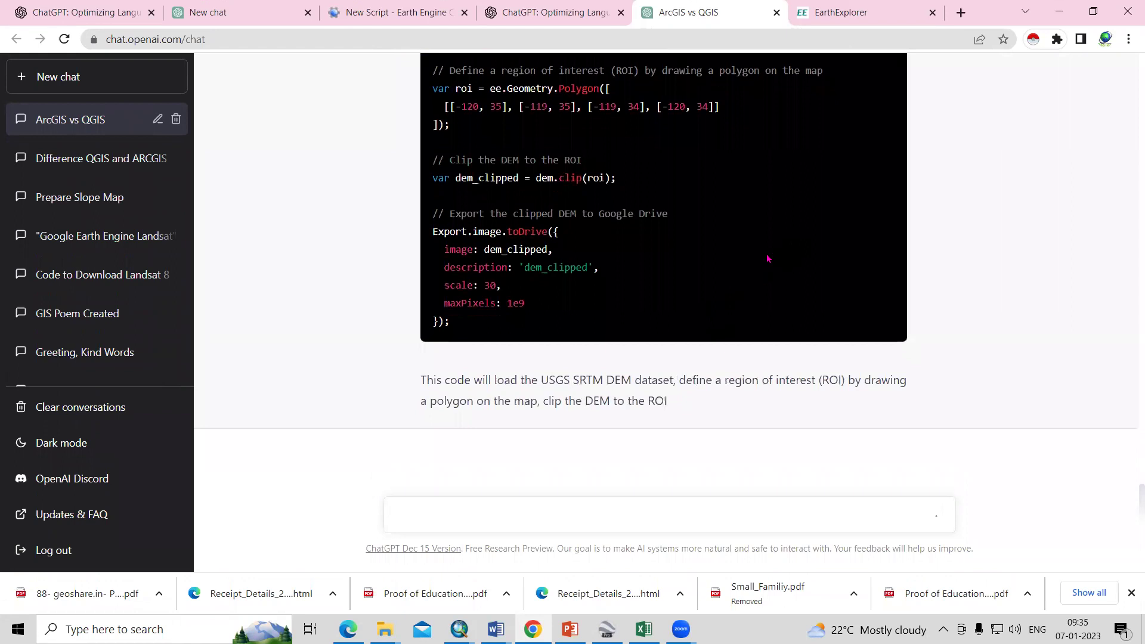
{"action": "scroll", "coordinate": [768, 258], "scroll_direction": "up", "scroll_amount": 3}
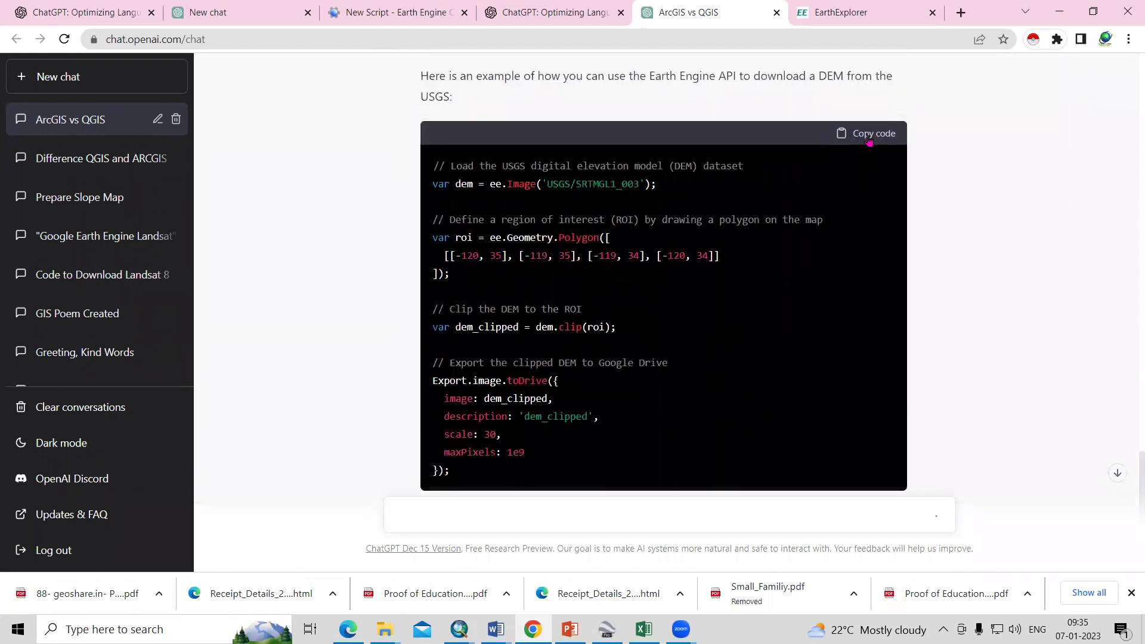
{"action": "left_click", "coordinate": [865, 137]}
Paste the DEM script into the Earth Engine Code Editor and run it
{"action": "left_click", "coordinate": [322, 18]}
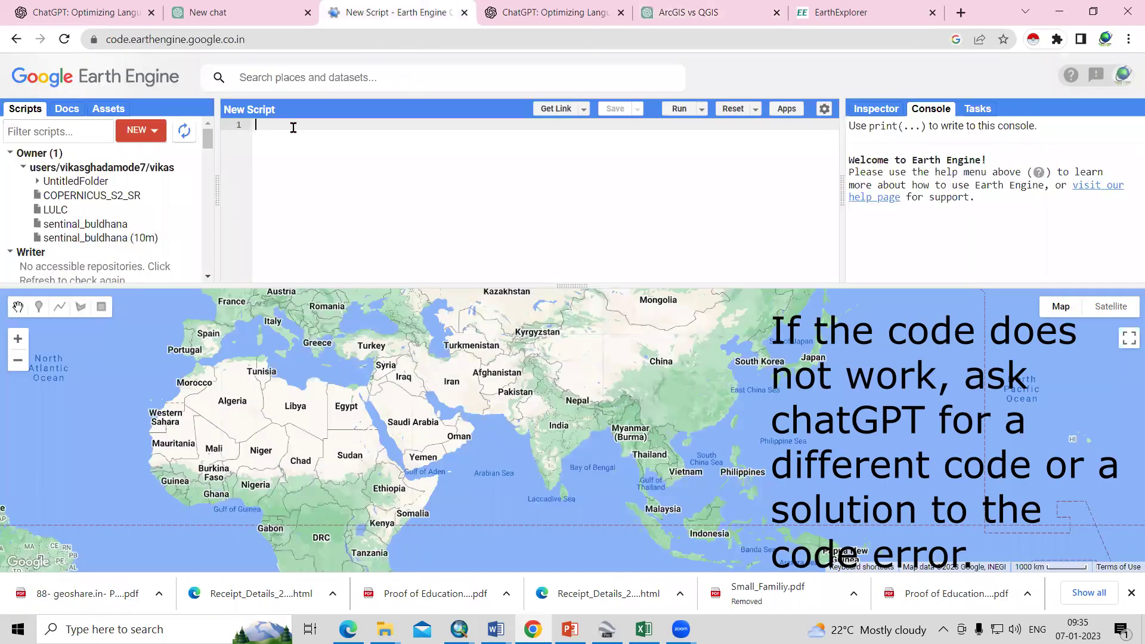
{"action": "key", "text": "ctrl+v"}
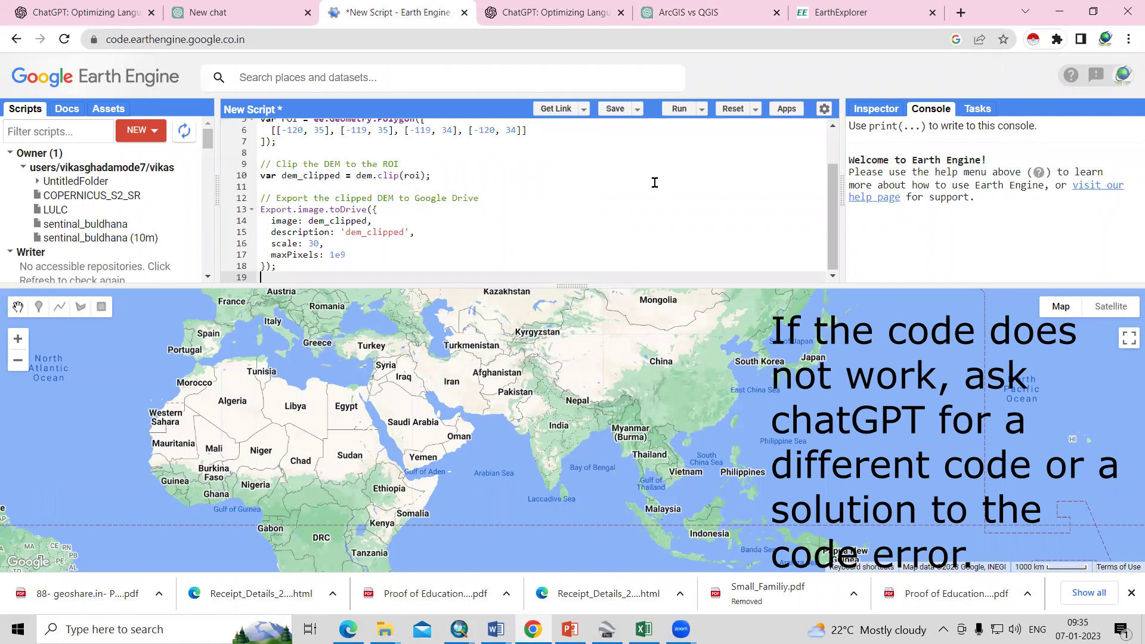
{"action": "left_click", "coordinate": [679, 109]}
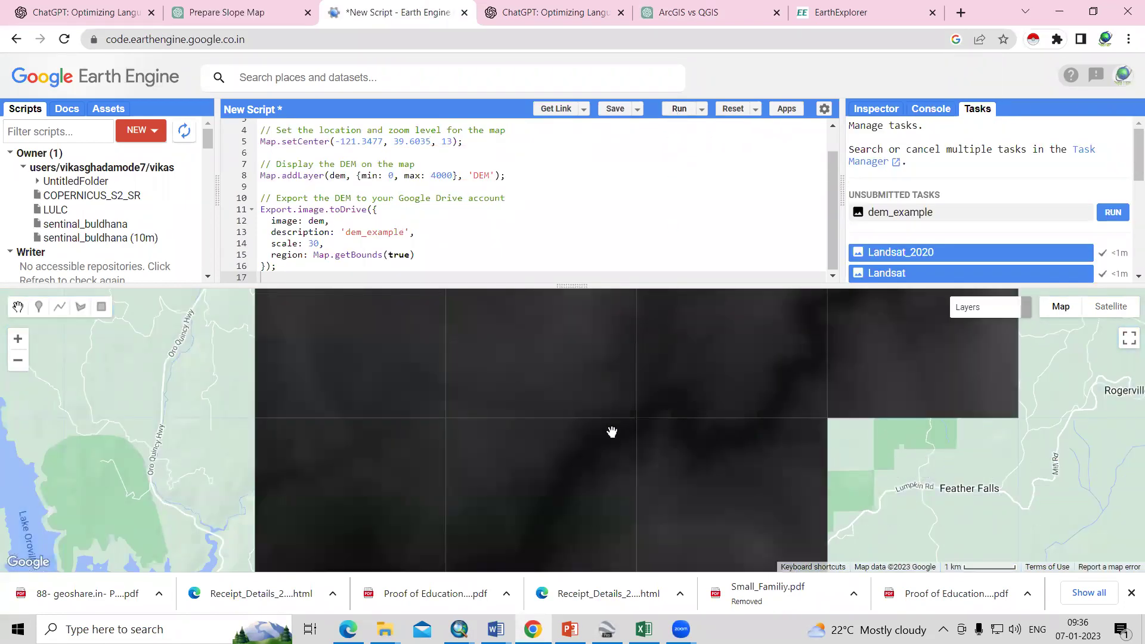
Zoom out and pan the DEM map to South Asia, then open dem_example's export settings
{"action": "scroll", "coordinate": [602, 456], "scroll_direction": "down", "scroll_amount": 3}
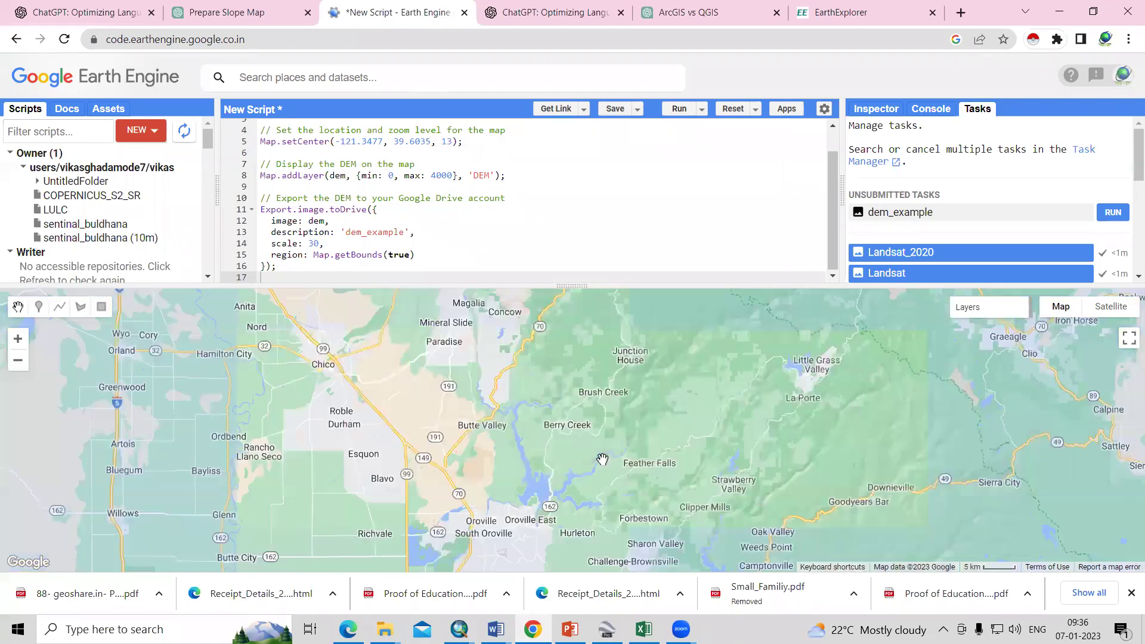
{"action": "scroll", "coordinate": [602, 458], "scroll_direction": "down", "scroll_amount": 1}
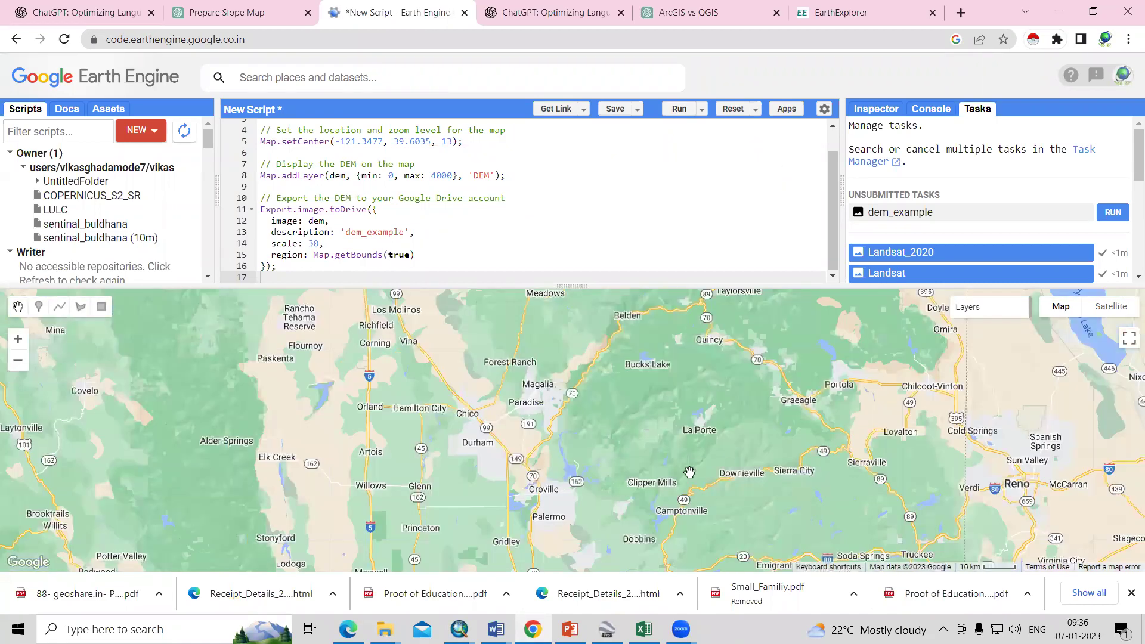
{"action": "scroll", "coordinate": [689, 472], "scroll_direction": "down", "scroll_amount": 1}
{"action": "scroll", "coordinate": [689, 472], "scroll_direction": "down", "scroll_amount": 1}
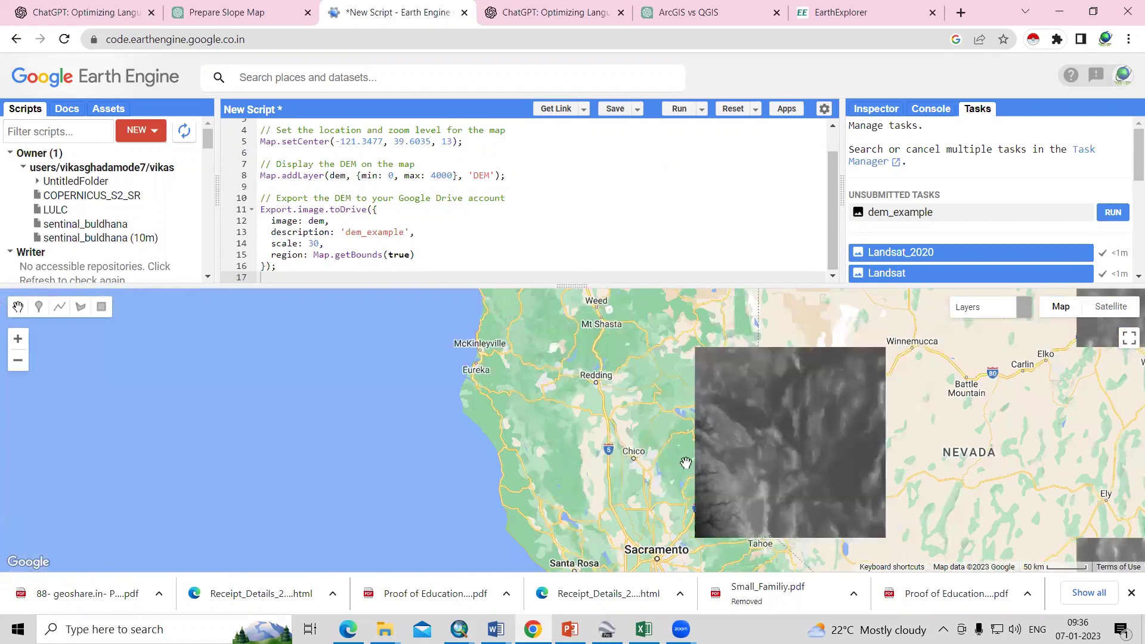
{"action": "scroll", "coordinate": [685, 465], "scroll_direction": "down", "scroll_amount": 3}
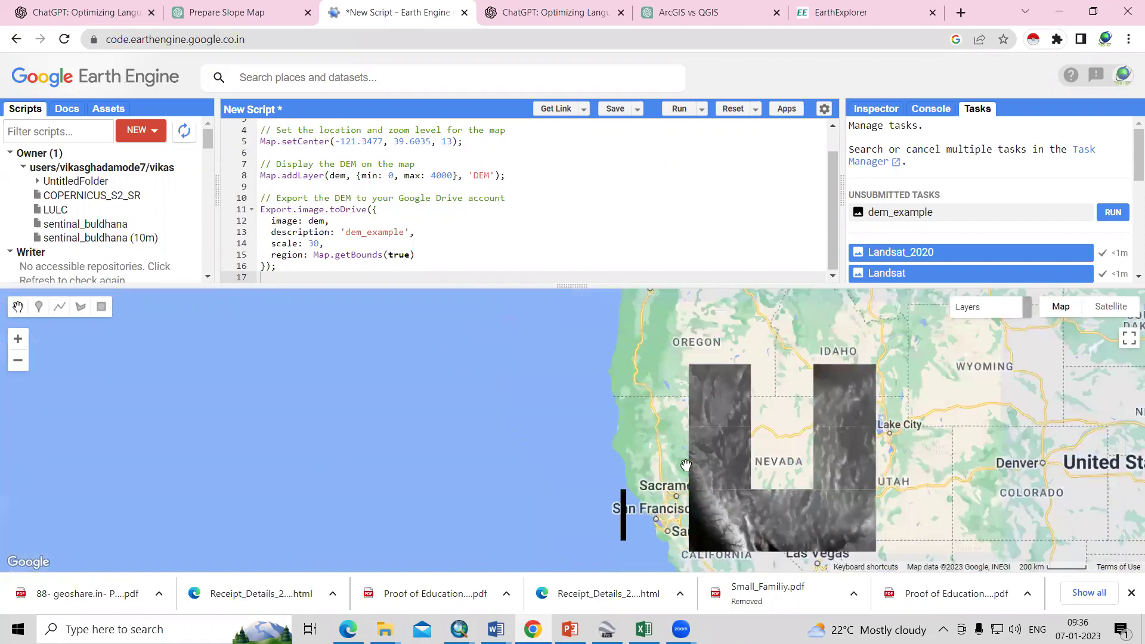
{"action": "scroll", "coordinate": [685, 465], "scroll_direction": "down", "scroll_amount": 2}
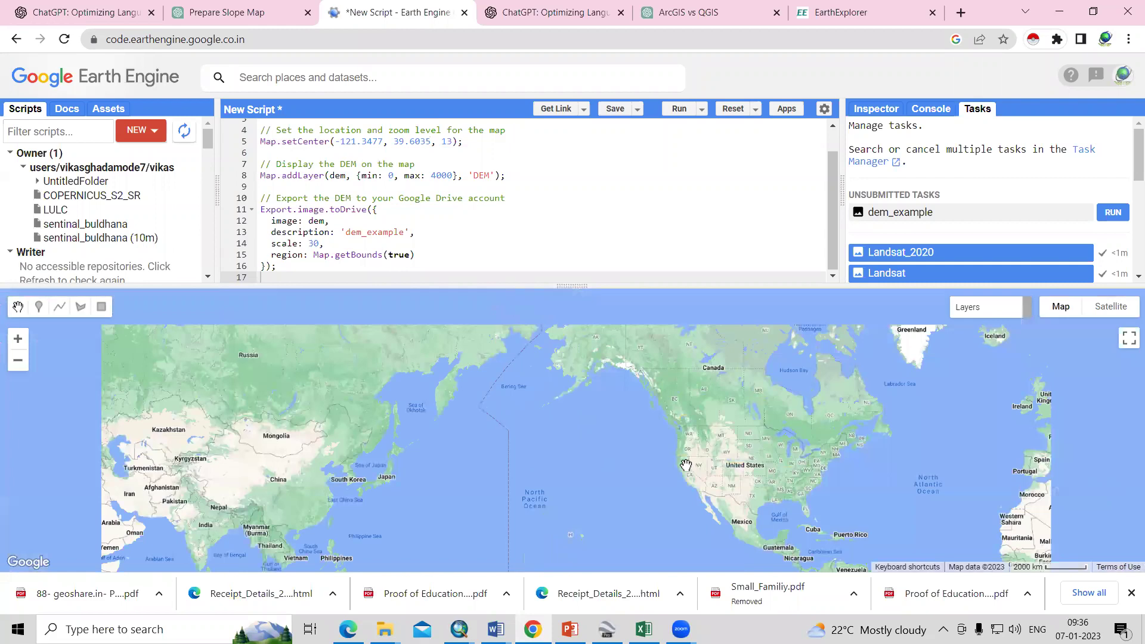
{"action": "left_click_drag", "start_coordinate": [686, 465], "coordinate": [239, 417]}
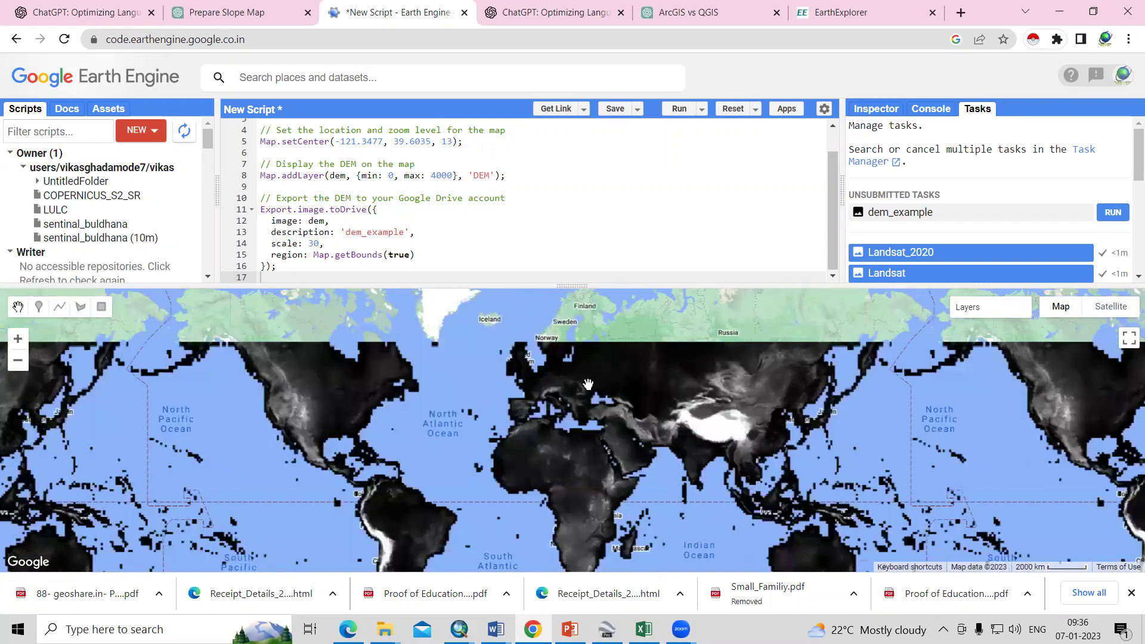
{"action": "scroll", "coordinate": [714, 457], "scroll_direction": "up", "scroll_amount": 1}
{"action": "scroll", "coordinate": [714, 458], "scroll_direction": "up", "scroll_amount": 1}
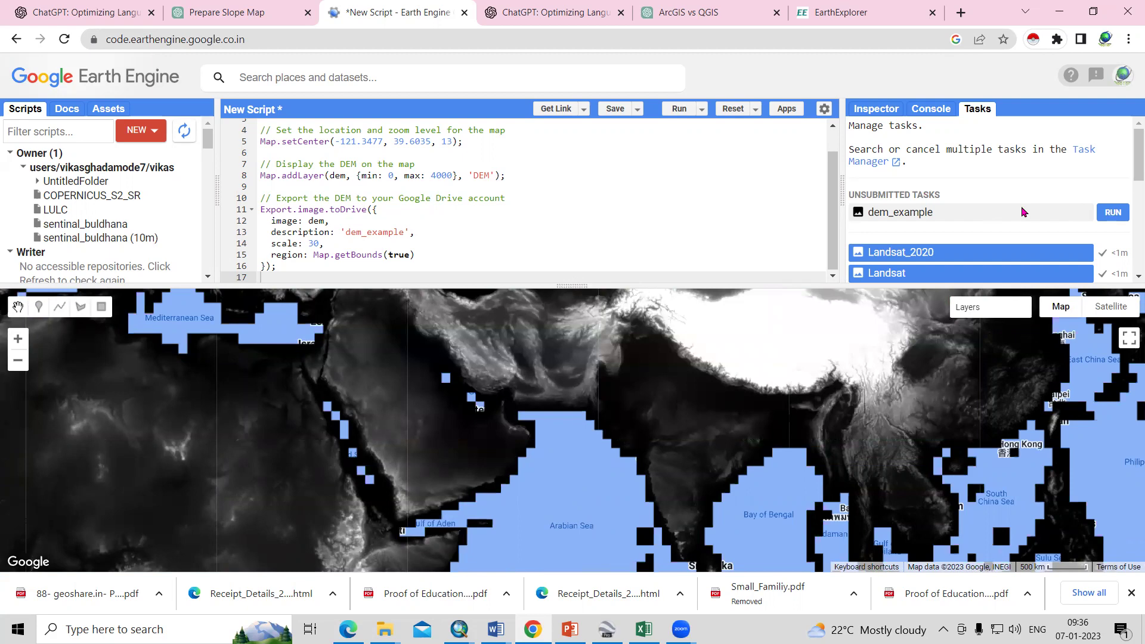
{"action": "left_click", "coordinate": [1103, 214]}
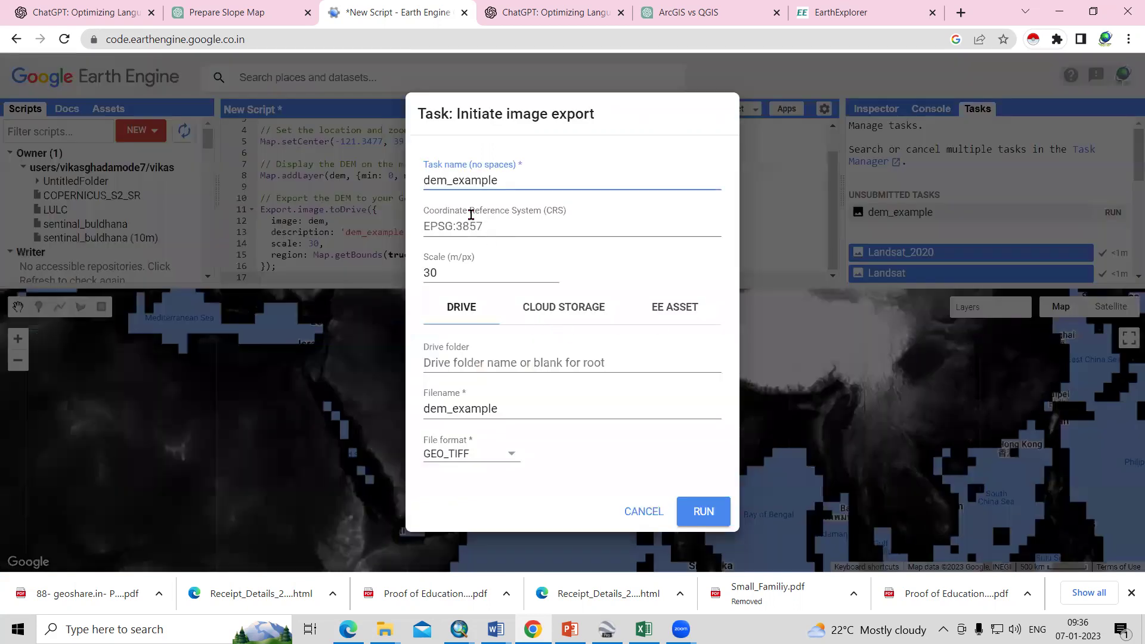
Cancel the dem_example export and go back to the ArcGIS vs QGIS chat
{"action": "left_click", "coordinate": [636, 516]}
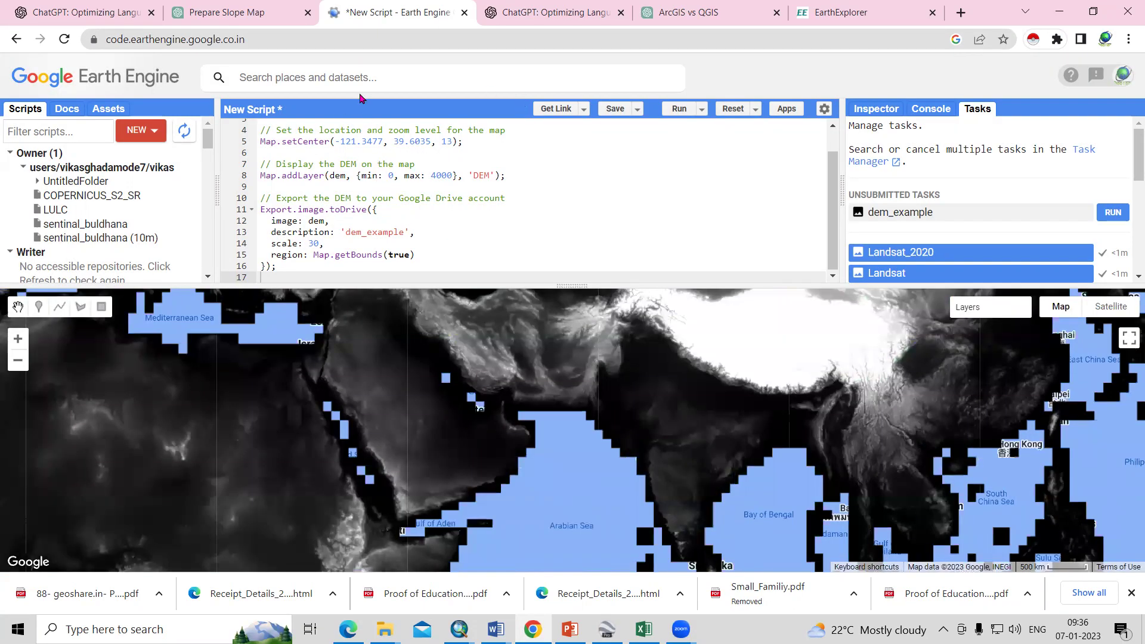
{"action": "left_click", "coordinate": [689, 12]}
Ask 'can you speak hindi', then request Landsat download steps in Hindi
{"action": "scroll", "coordinate": [561, 380], "scroll_direction": "down", "scroll_amount": 3}
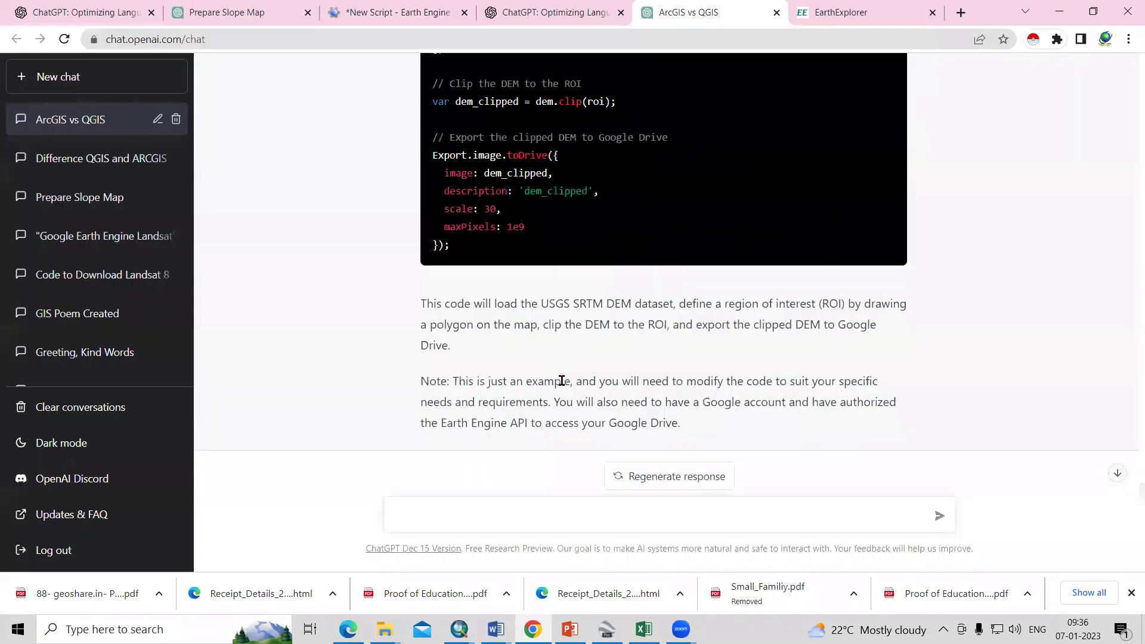
{"action": "scroll", "coordinate": [595, 415], "scroll_direction": "down", "scroll_amount": 1}
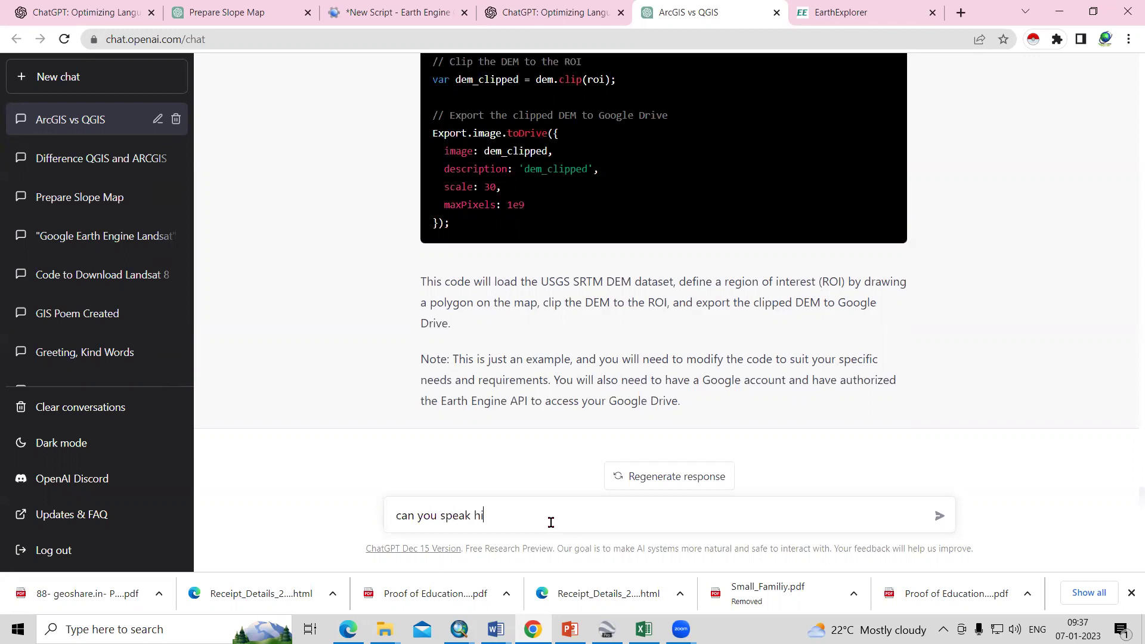
{"action": "key", "text": "Return"}
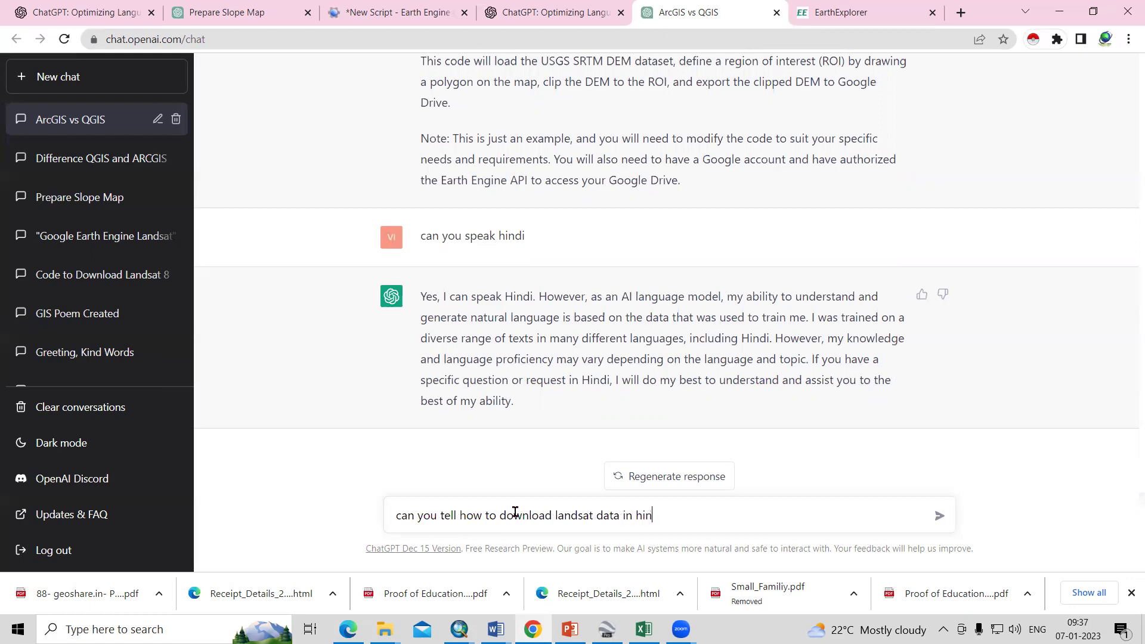
{"action": "key", "text": "Return"}
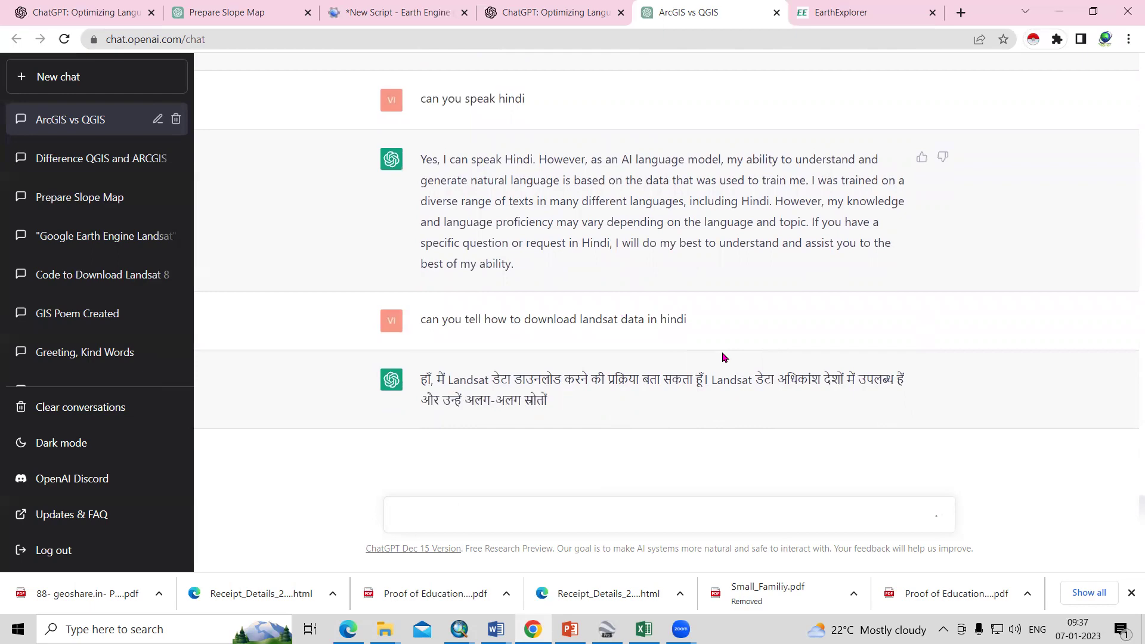
Scroll through ChatGPT's Hindi reply on Landsat sources, which begins with USGS Earth Explorer
{"action": "scroll", "coordinate": [723, 357], "scroll_direction": "up", "scroll_amount": 2}
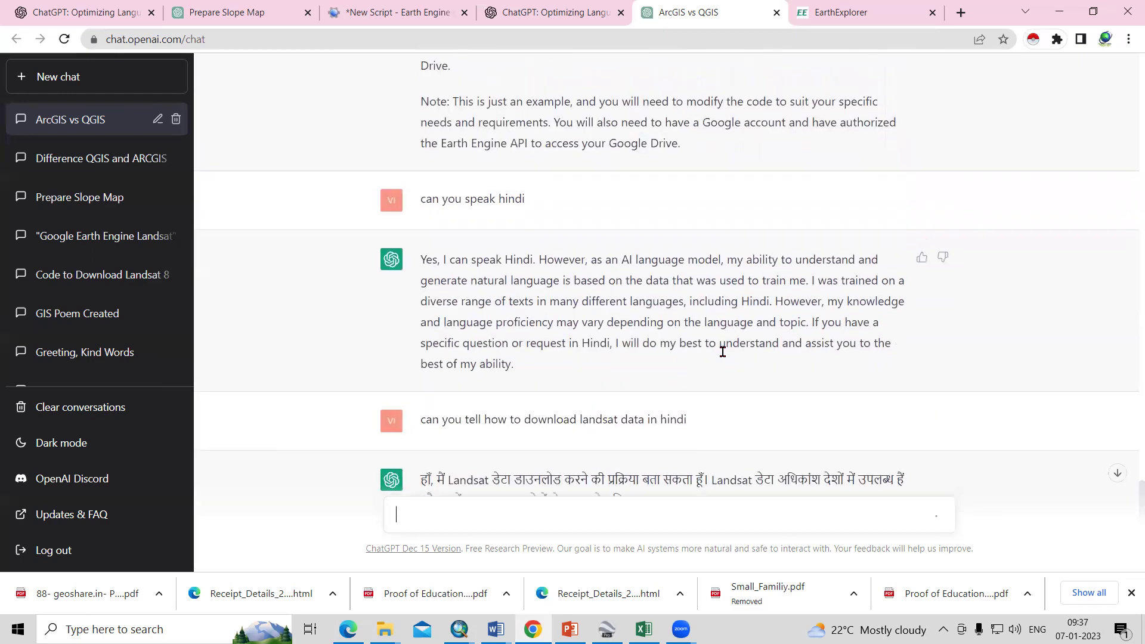
{"action": "scroll", "coordinate": [722, 351], "scroll_direction": "up", "scroll_amount": 4}
{"action": "scroll", "coordinate": [723, 355], "scroll_direction": "down", "scroll_amount": 6}
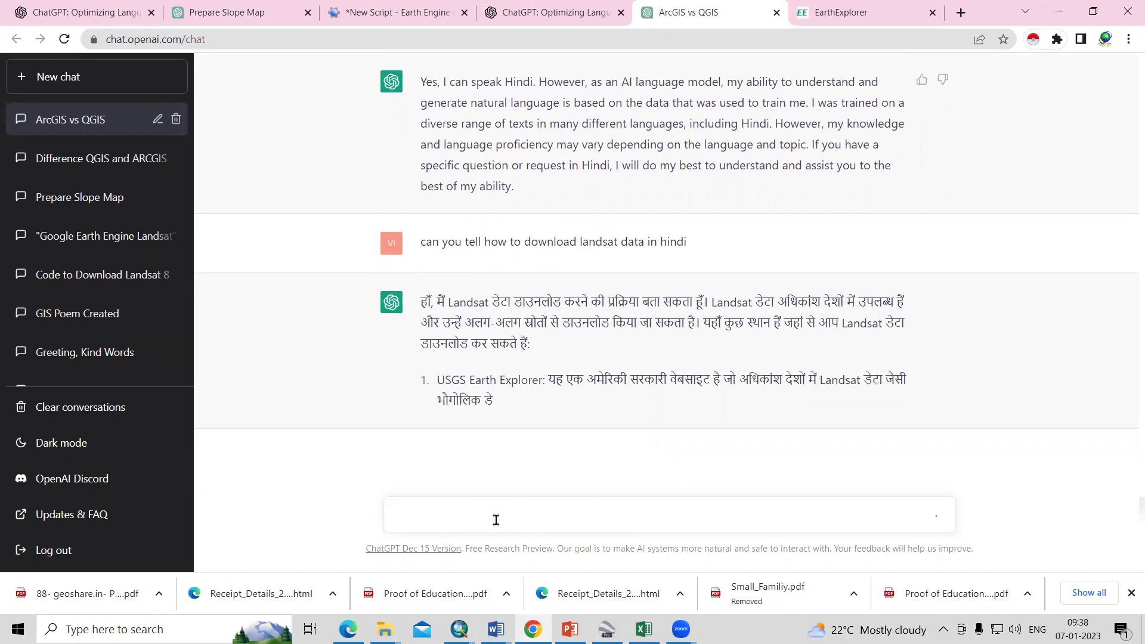
Ask ChatGPT 'what is scope of gis and remote sensing', then start a disaster management follow-up
{"action": "type", "text": "what i"}
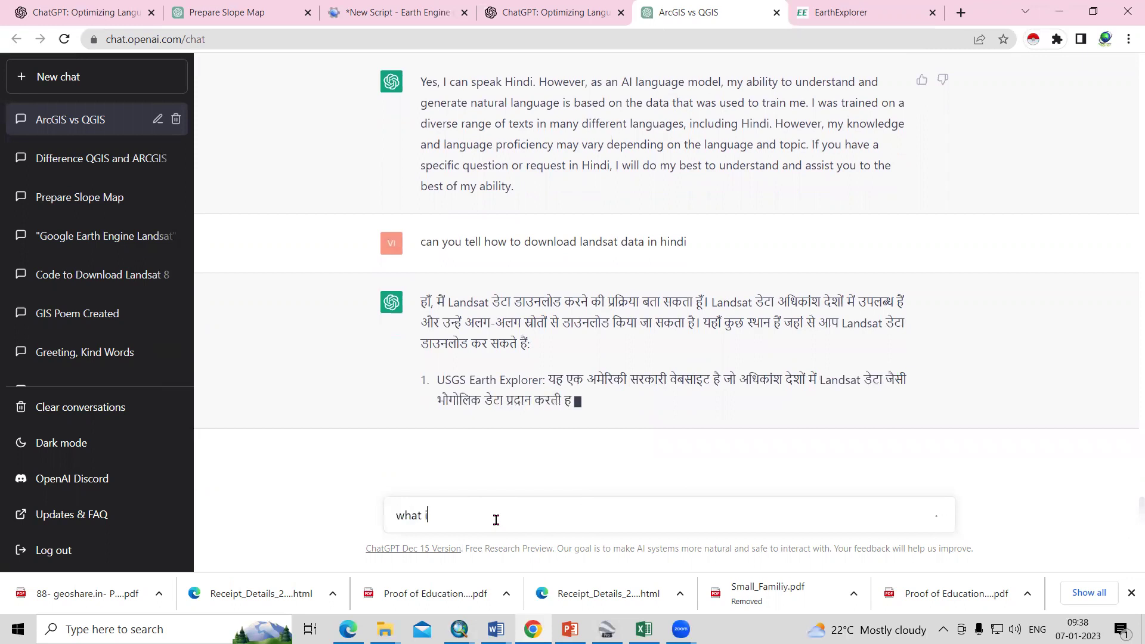
{"action": "type", "text": "s"}
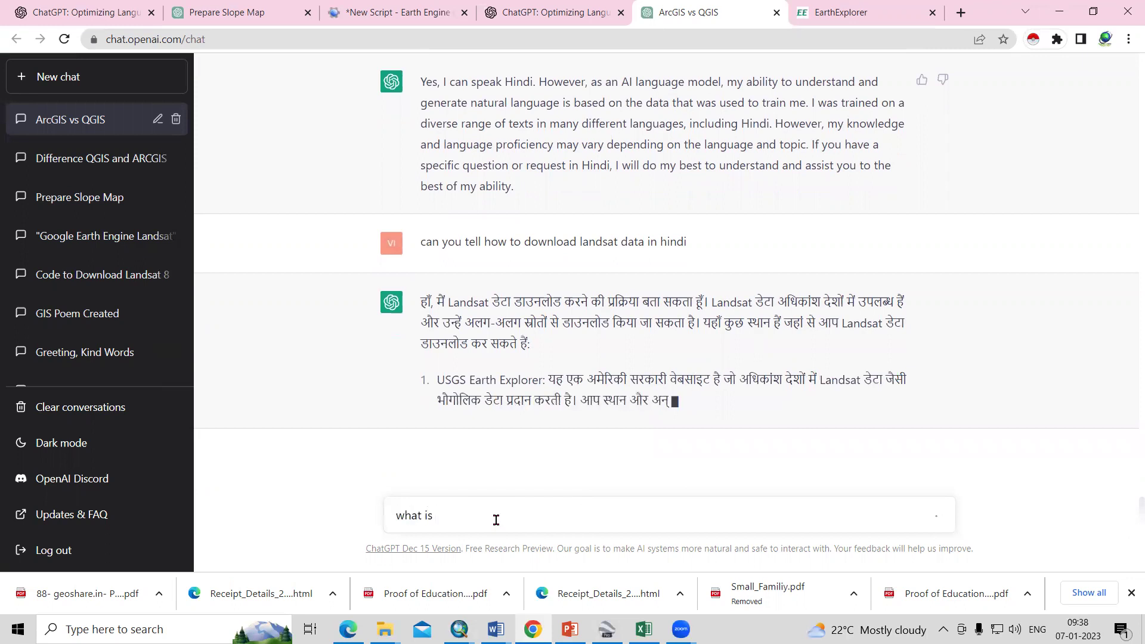
{"action": "type", "text": " scope of gis and re"}
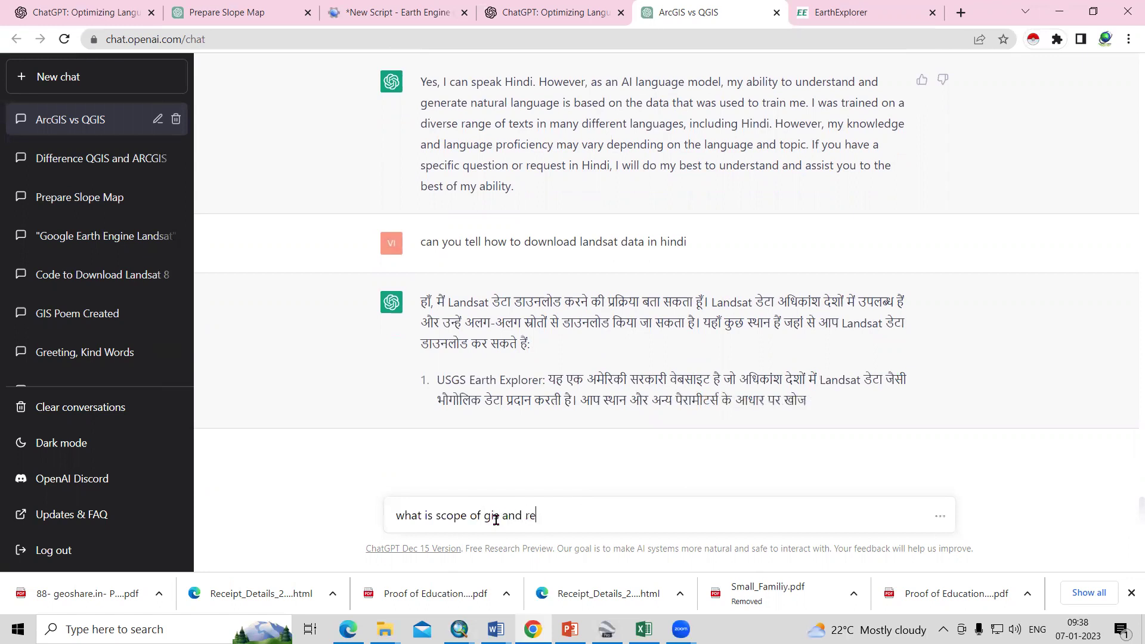
{"action": "type", "text": "mote sens"}
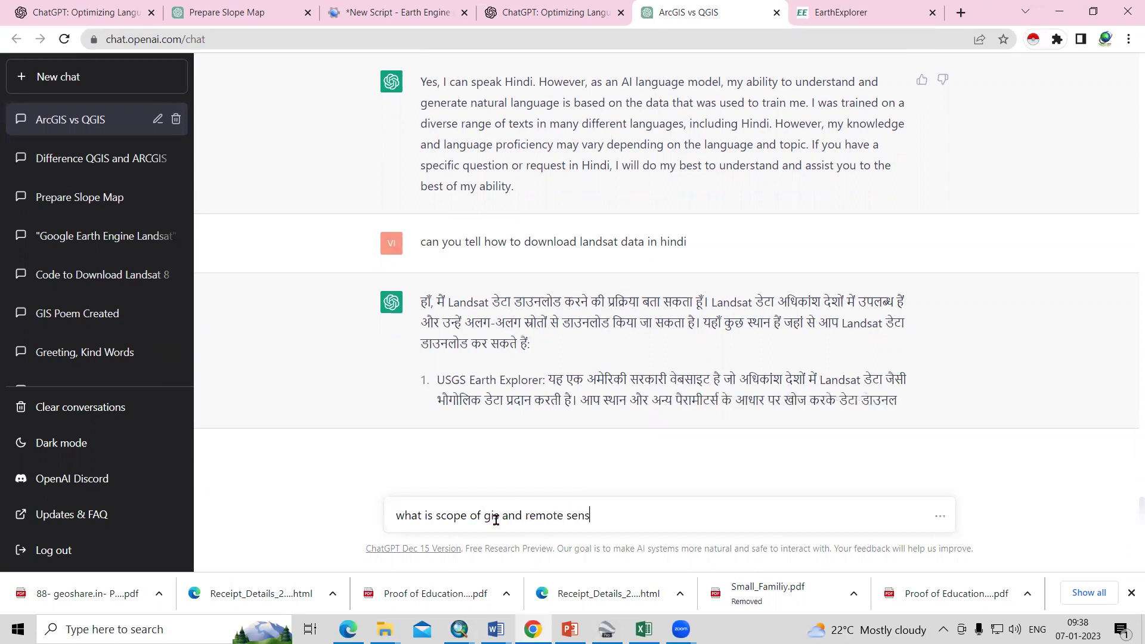
{"action": "type", "text": "ing"}
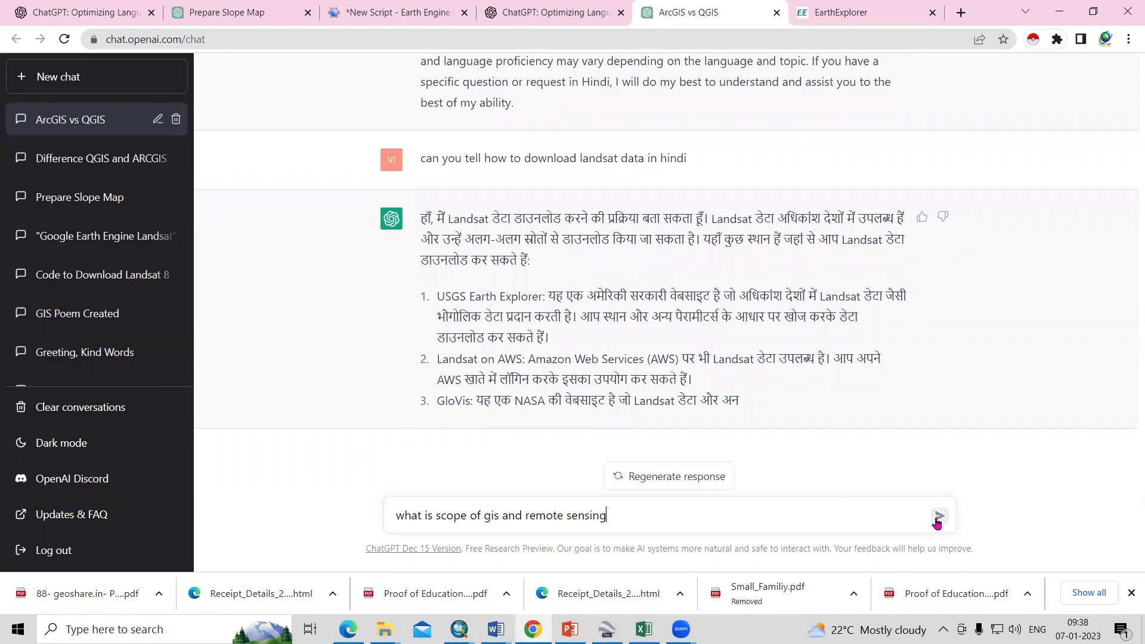
{"action": "left_click", "coordinate": [937, 516]}
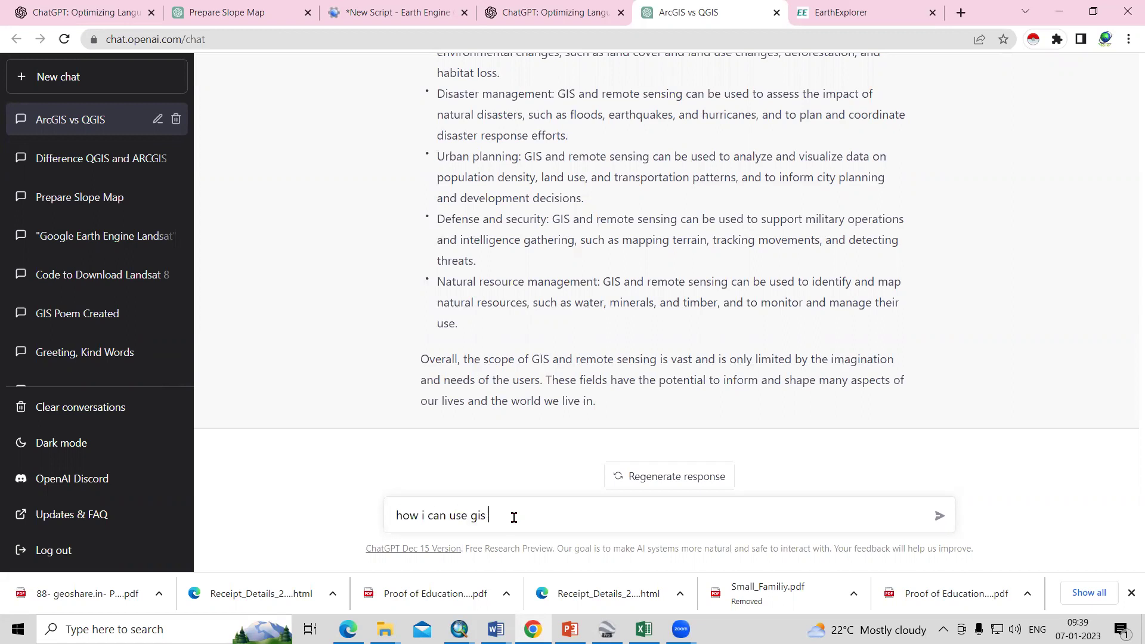
{"action": "type", "text": "in disster managment"}
Send 'how i can use gis in disaster management' and review the full answer
{"action": "key", "text": "Return"}
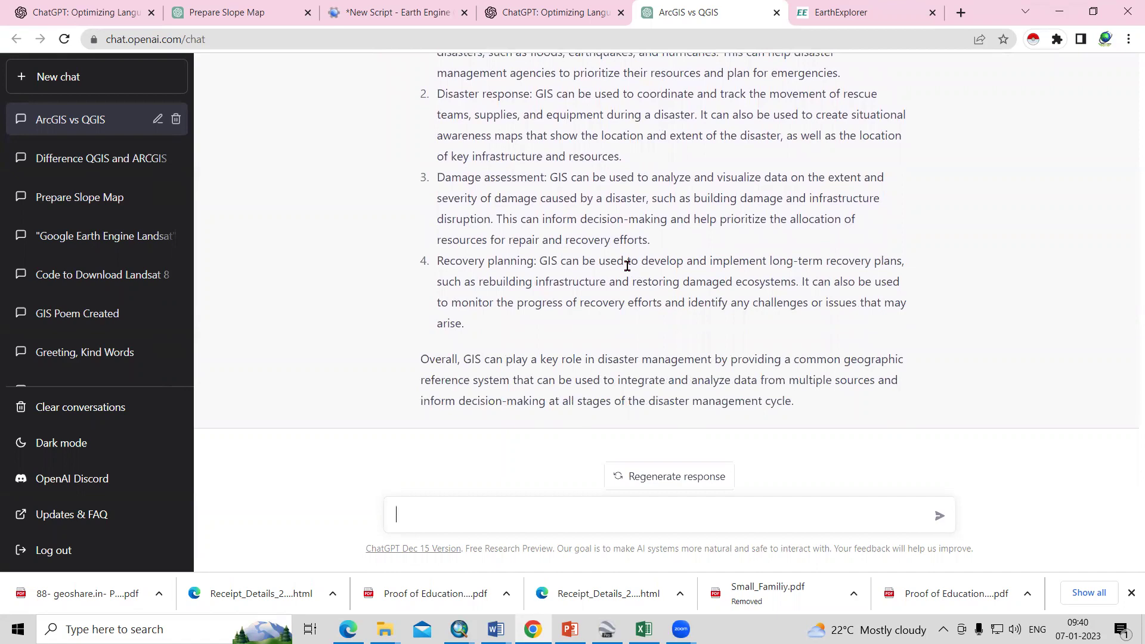
{"action": "scroll", "coordinate": [631, 264], "scroll_direction": "up", "scroll_amount": 1}
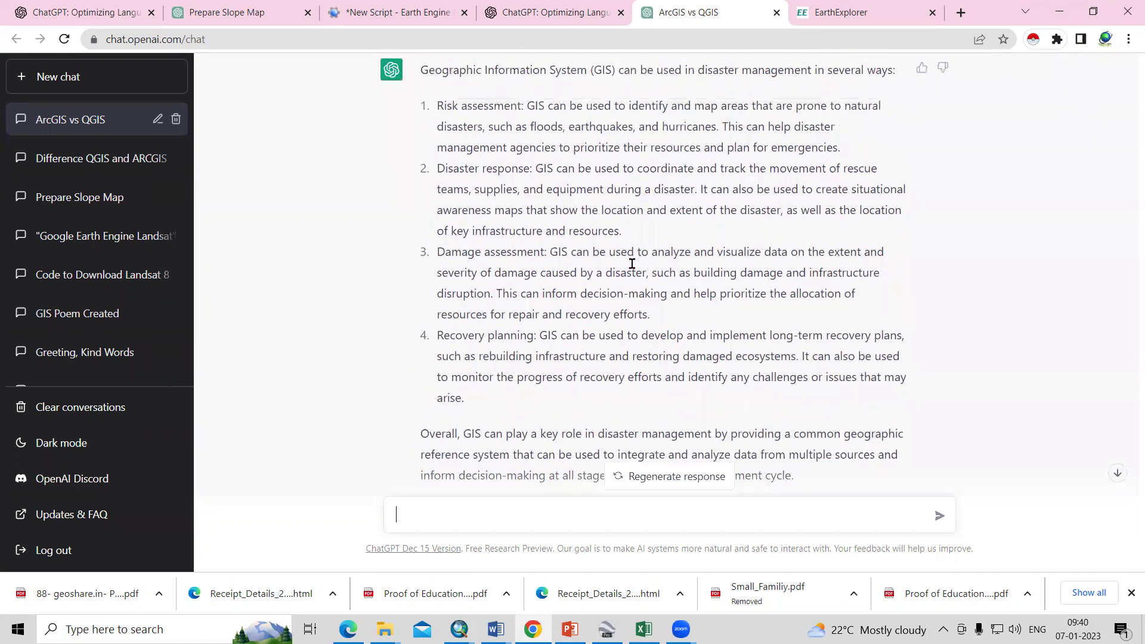
{"action": "scroll", "coordinate": [632, 263], "scroll_direction": "up", "scroll_amount": 2}
{"action": "scroll", "coordinate": [727, 374], "scroll_direction": "down", "scroll_amount": 3}
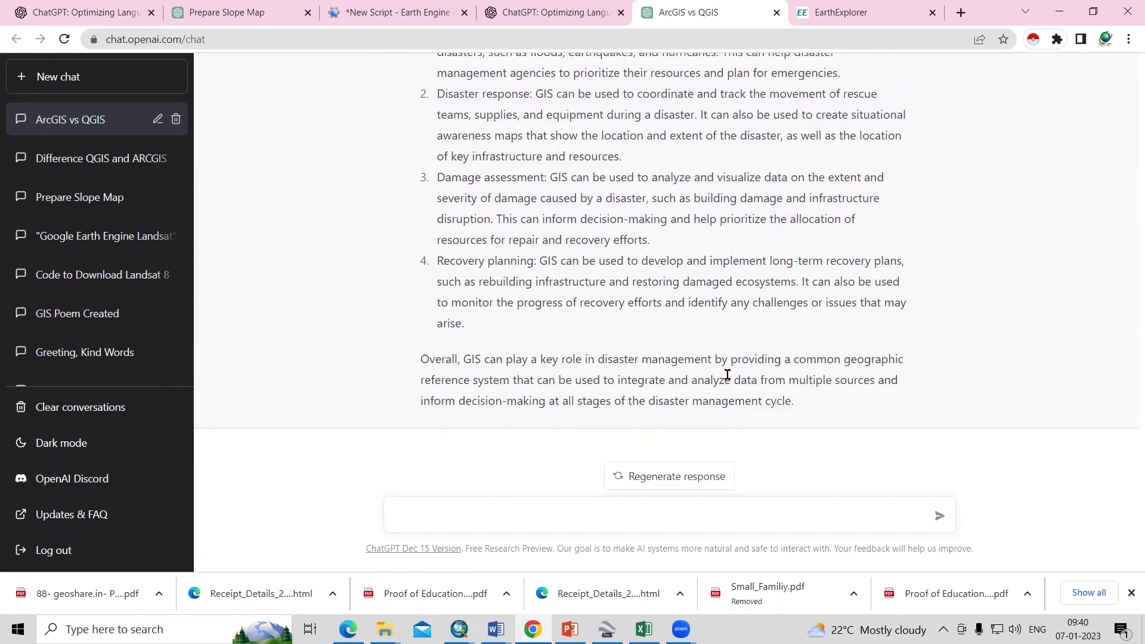